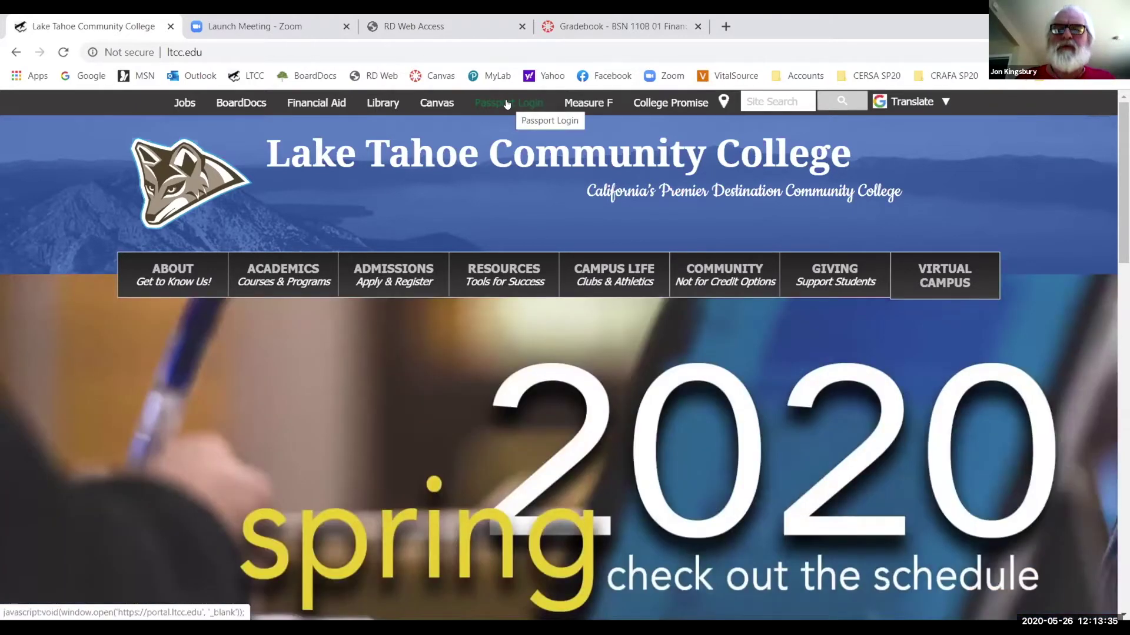
{"action": "left_click", "coordinate": [507, 104]}
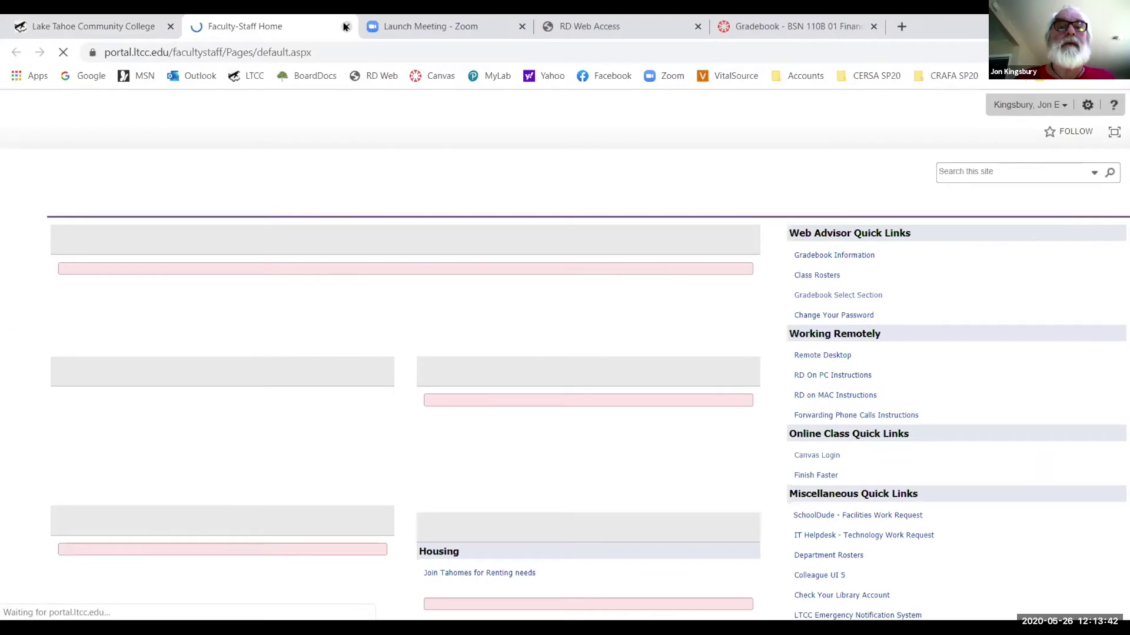
{"action": "left_click", "coordinate": [342, 27]}
{"action": "left_click", "coordinate": [166, 29]}
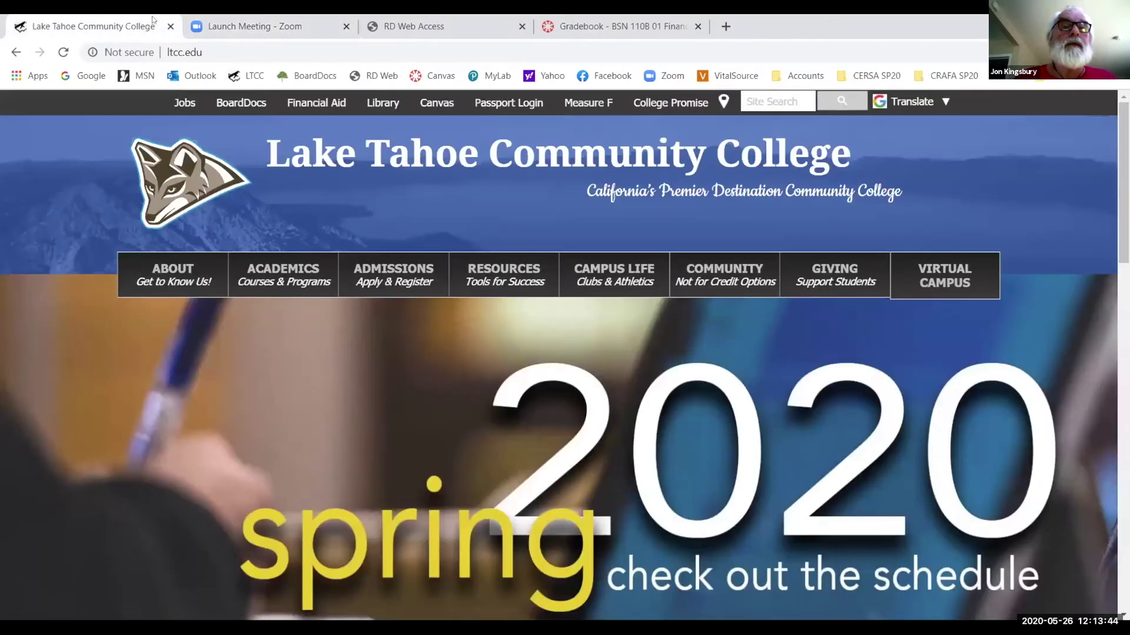
{"action": "left_click", "coordinate": [170, 26]}
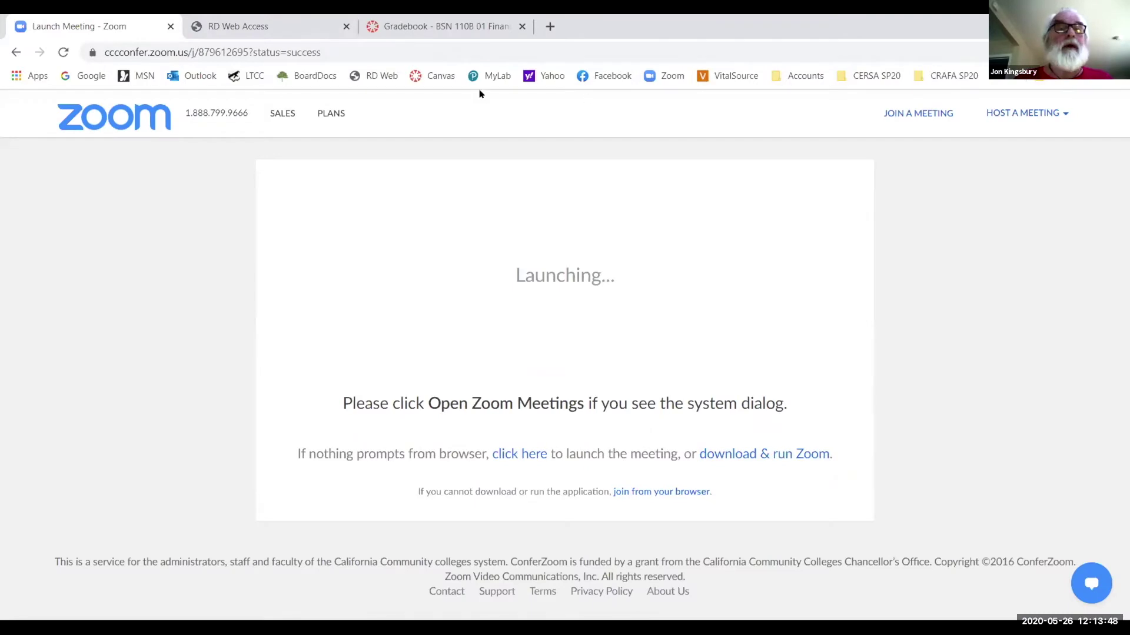
Open the LTCC home page in a new browser tab and go to the Passport portal from there
{"action": "left_click", "coordinate": [550, 27]}
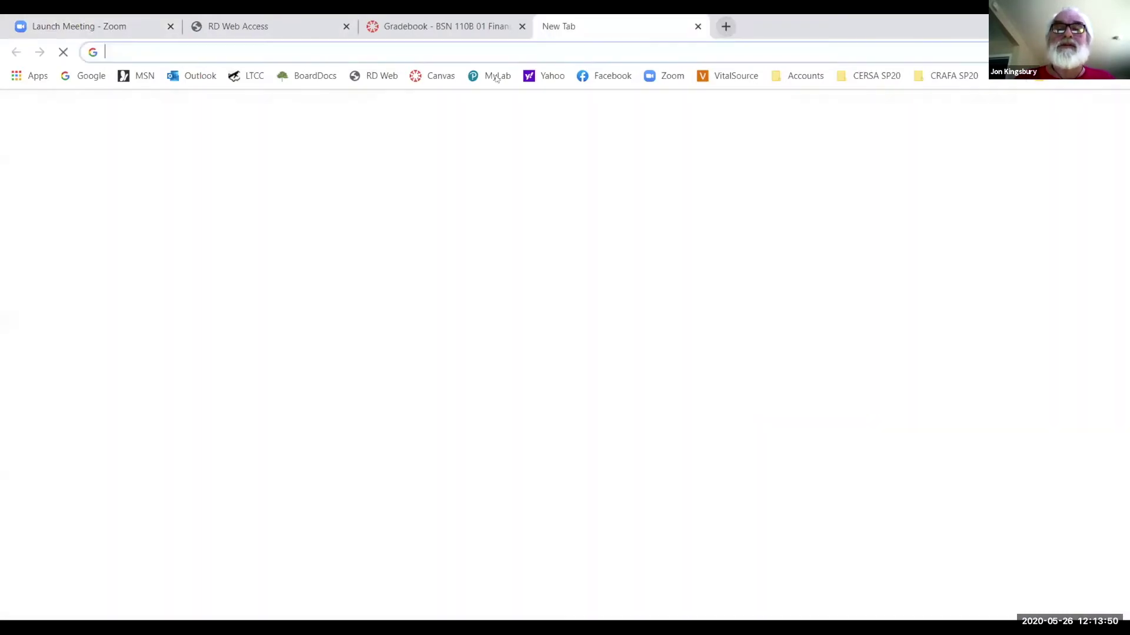
{"action": "left_click", "coordinate": [249, 76]}
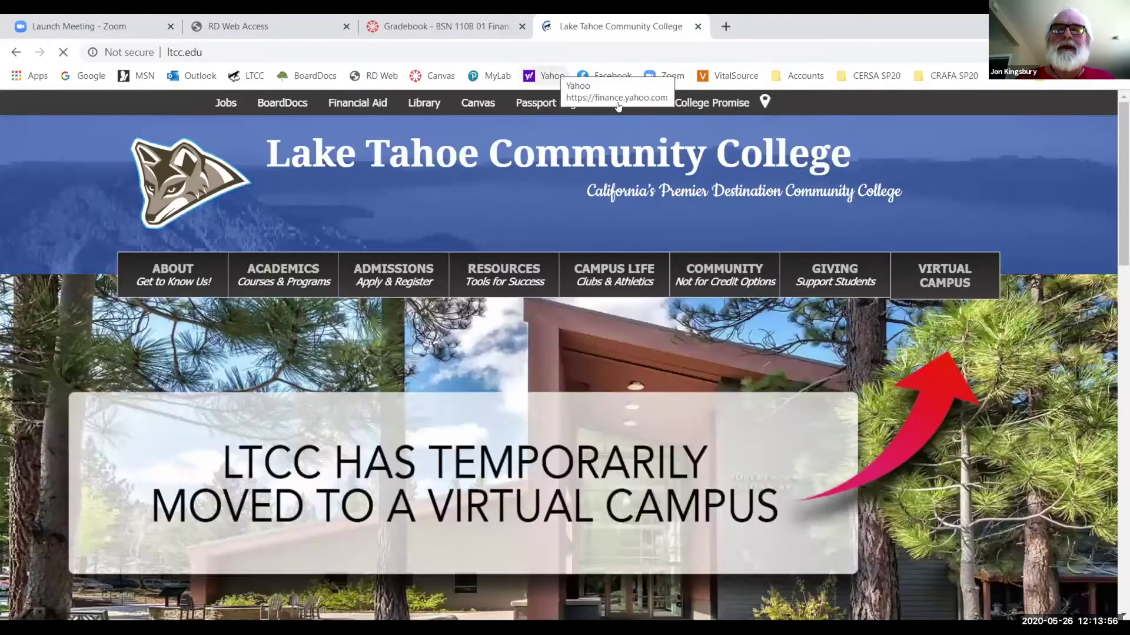
{"action": "left_click", "coordinate": [515, 105]}
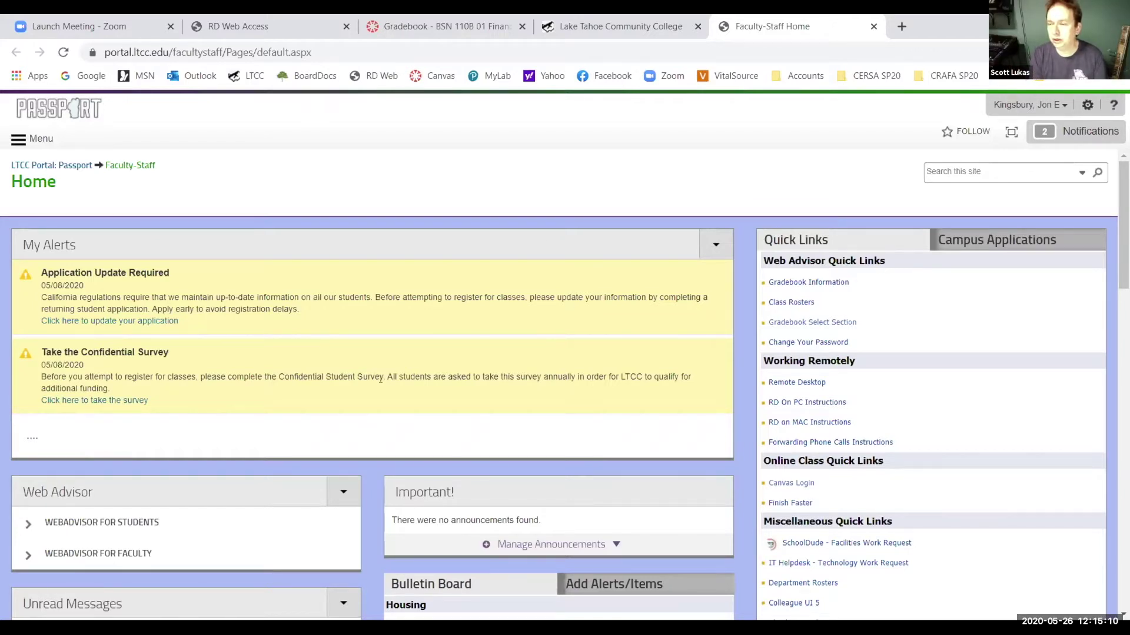
Look over the Faculty-Staff home page and its site menu, and bring up the Gradebook Select Section list
{"action": "scroll", "coordinate": [385, 376], "scroll_direction": "down", "scroll_amount": 1}
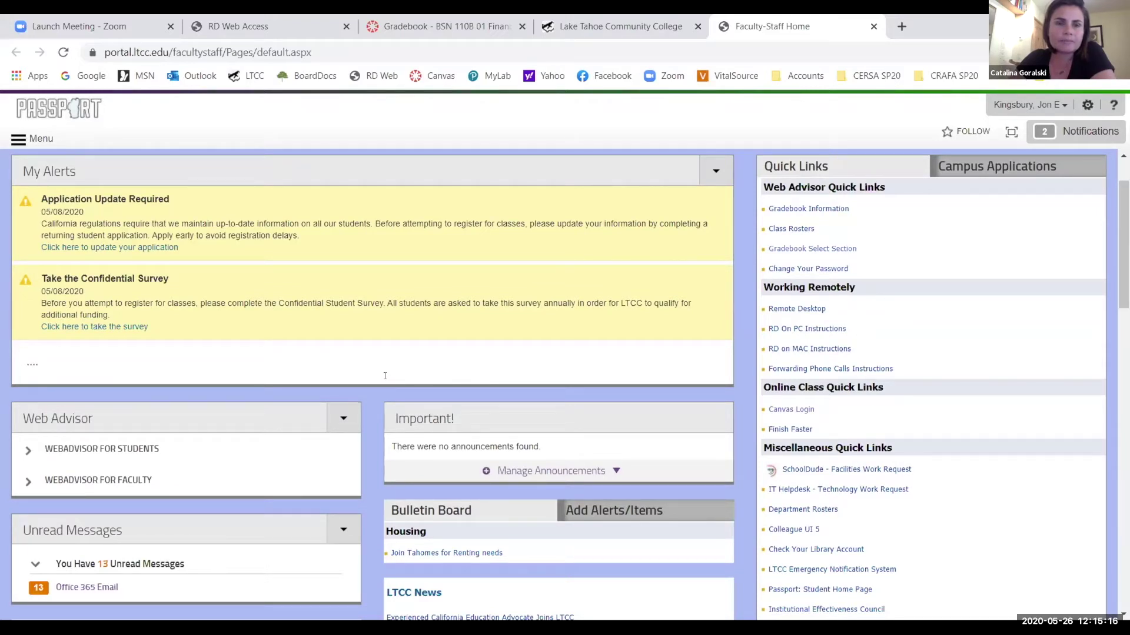
{"action": "scroll", "coordinate": [387, 380], "scroll_direction": "down", "scroll_amount": 1}
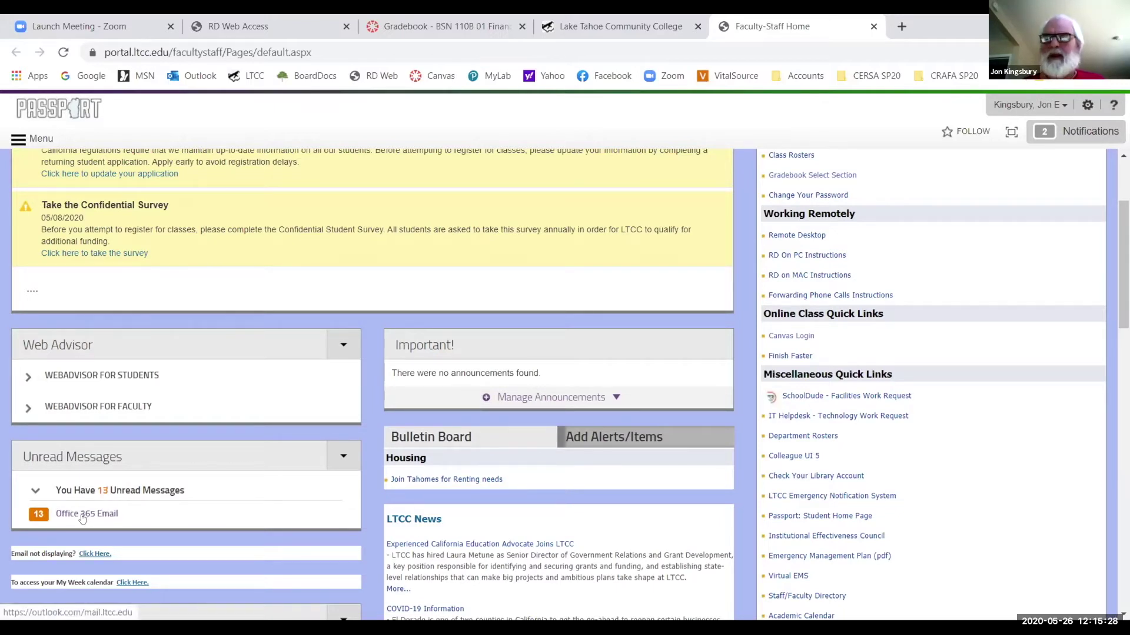
{"action": "scroll", "coordinate": [242, 410], "scroll_direction": "up", "scroll_amount": 3}
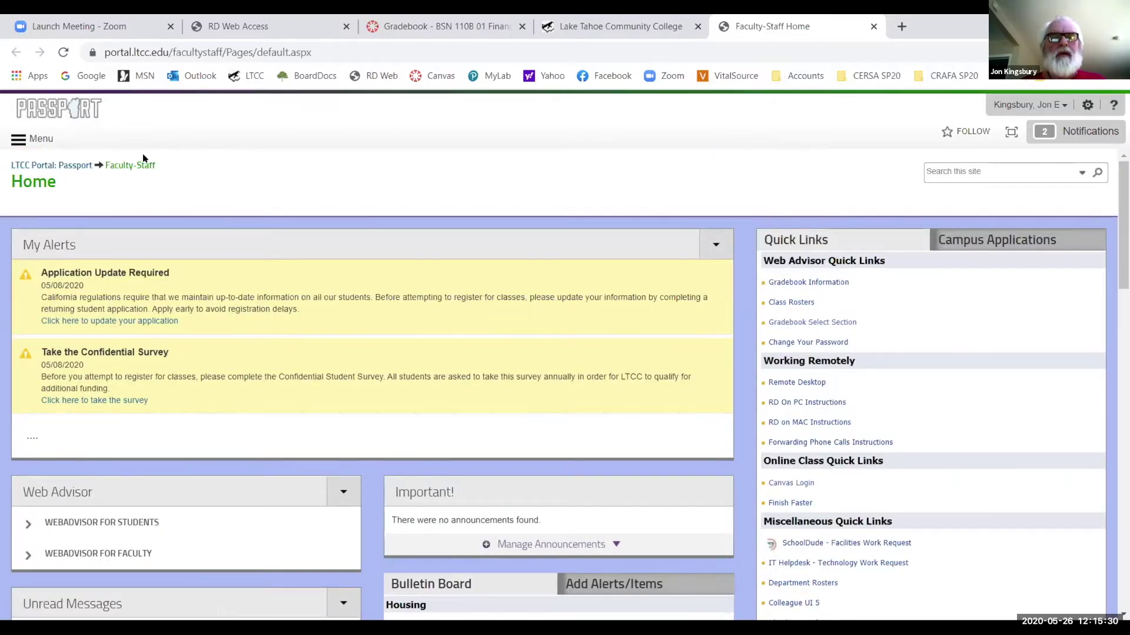
{"action": "left_click", "coordinate": [16, 140]}
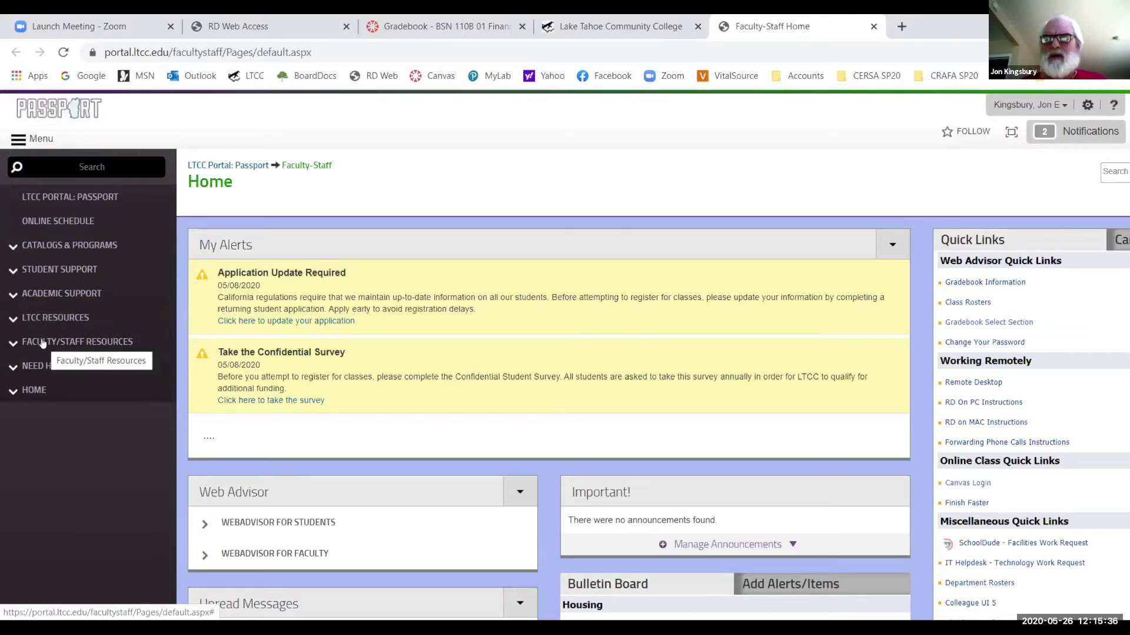
{"action": "left_click", "coordinate": [500, 173]}
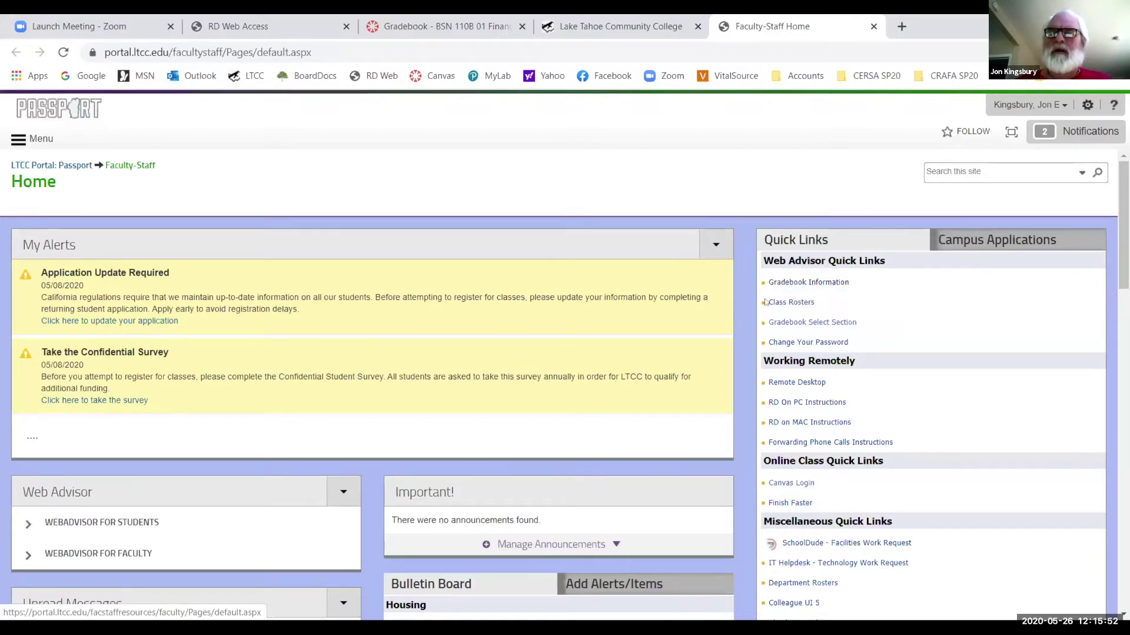
{"action": "left_click", "coordinate": [788, 323]}
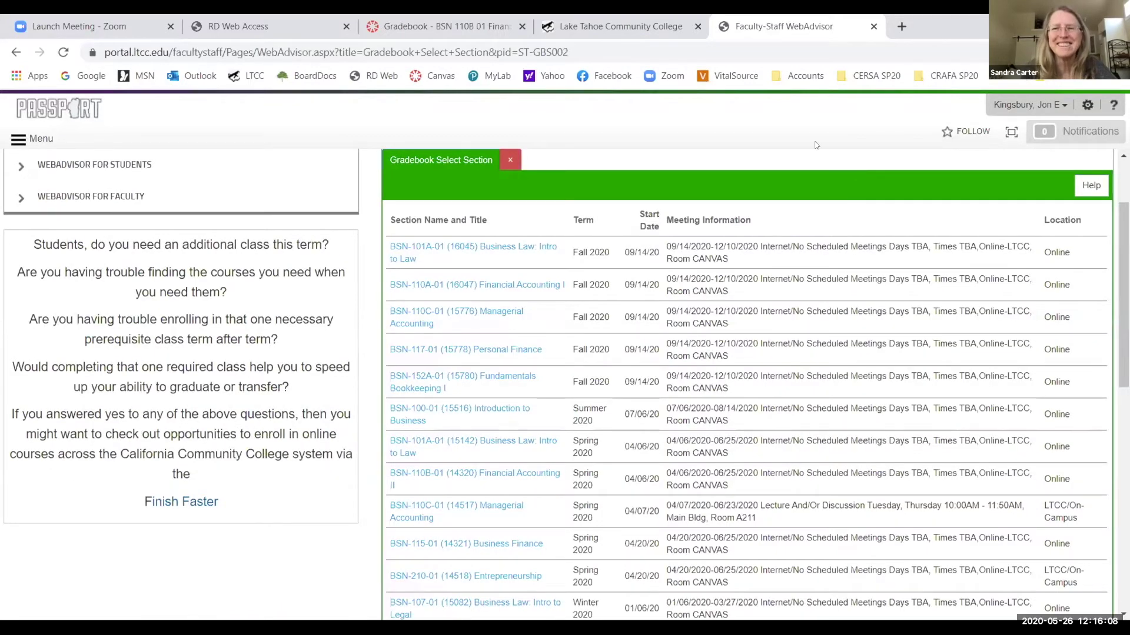
Sign out of the Passport portal and close both the portal page and the LTCC home page
{"action": "left_click", "coordinate": [1064, 105]}
{"action": "left_click", "coordinate": [1009, 153]}
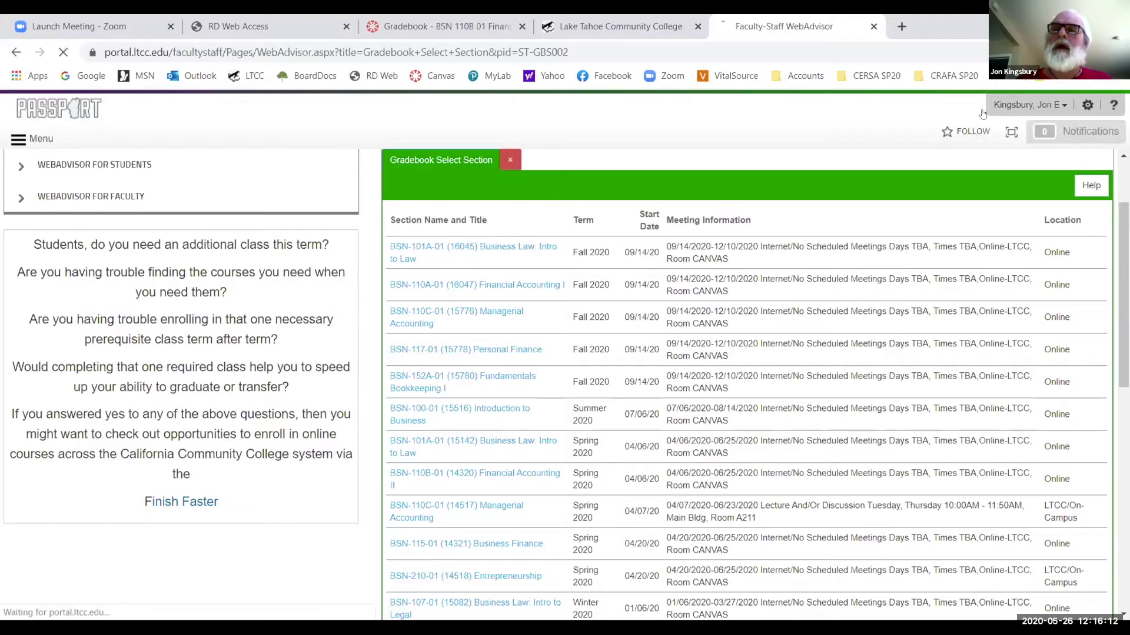
{"action": "left_click", "coordinate": [873, 26]}
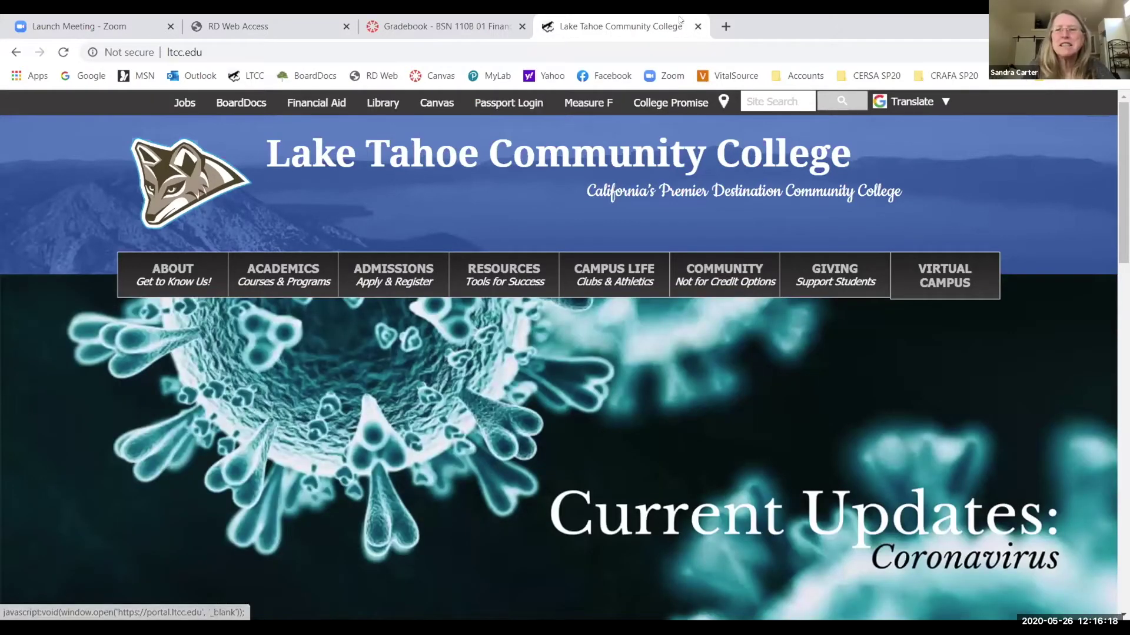
{"action": "left_click", "coordinate": [698, 26]}
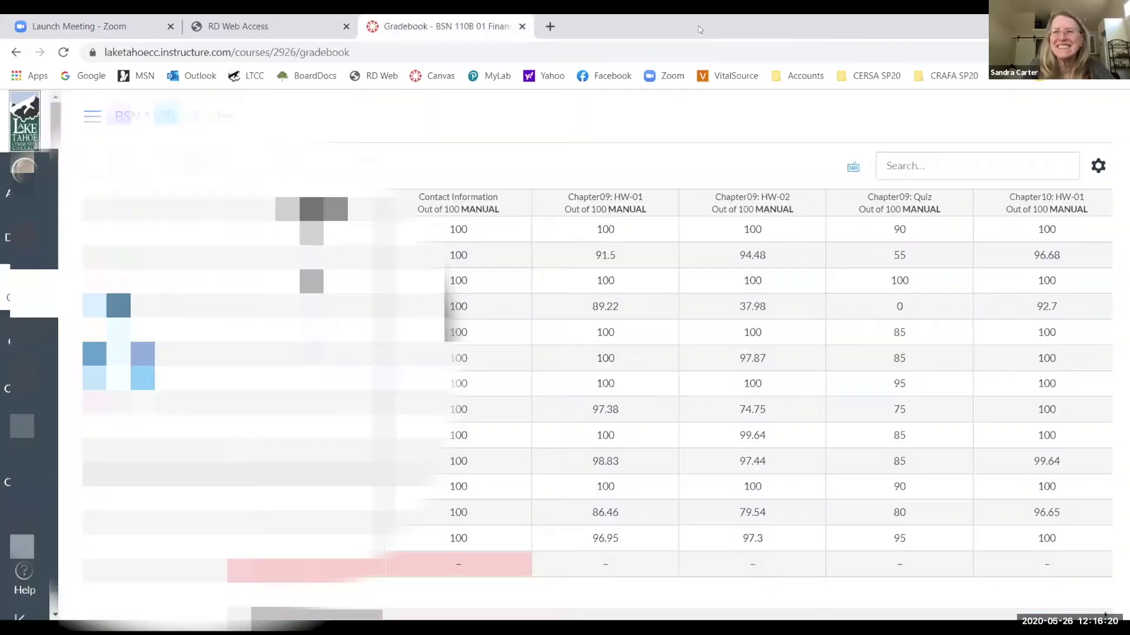
Load the LTCC home page in a fresh browser tab and go to the Passport login
{"action": "left_click", "coordinate": [549, 26]}
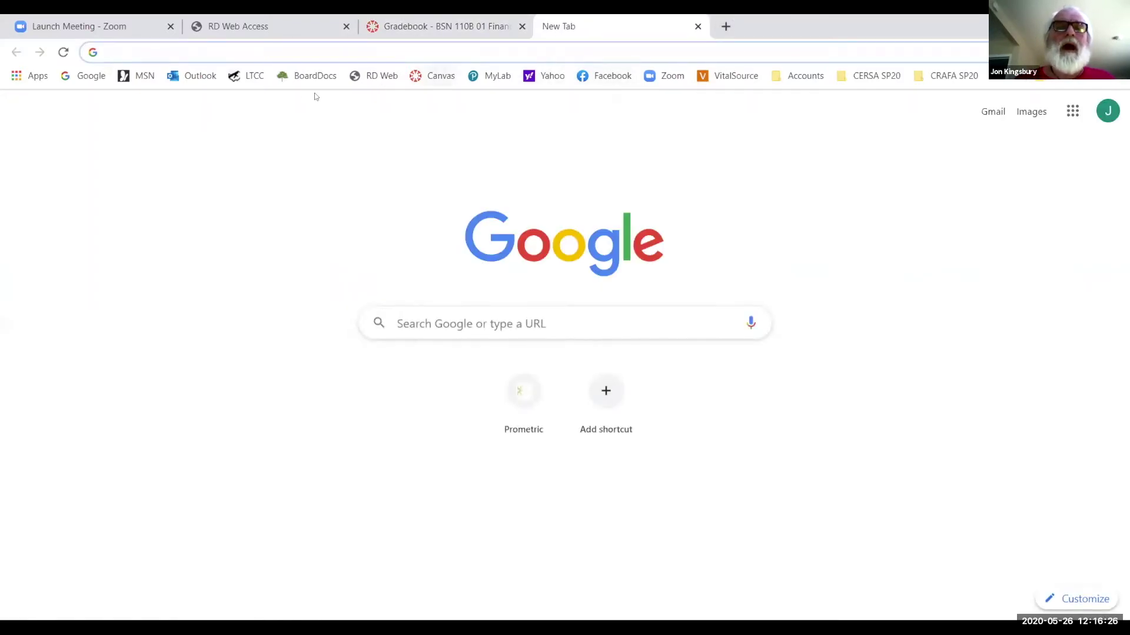
{"action": "left_click", "coordinate": [246, 77]}
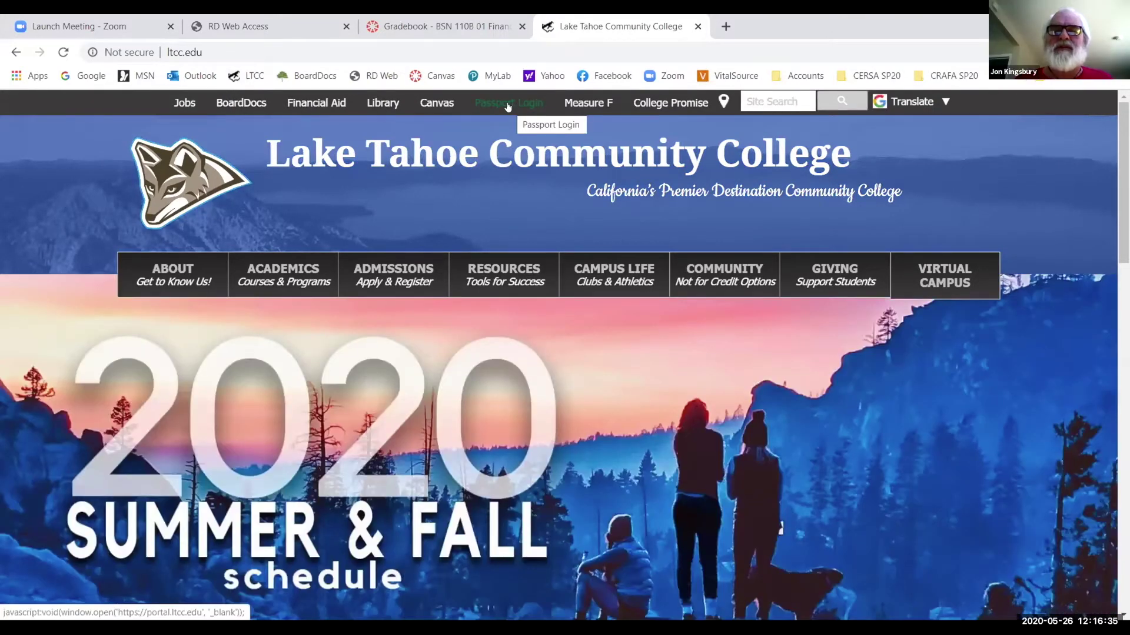
{"action": "left_click", "coordinate": [507, 104]}
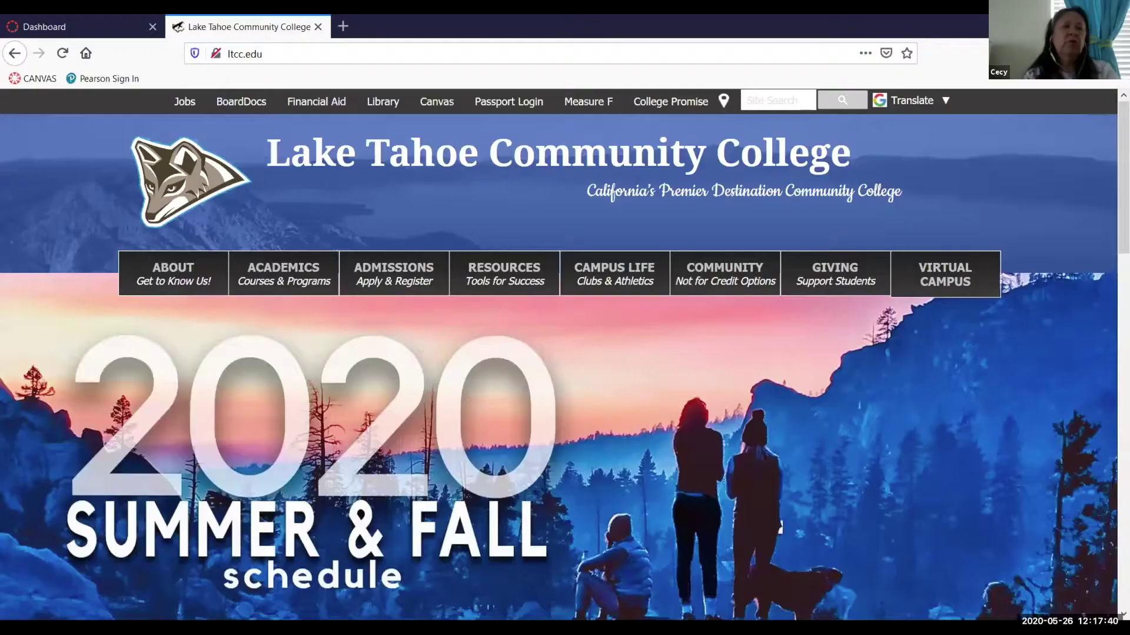
In Firefox, open the Passport login from the LTCC home page and log in with the prefilled credentials
{"action": "mouse_move", "coordinate": [394, 278]}
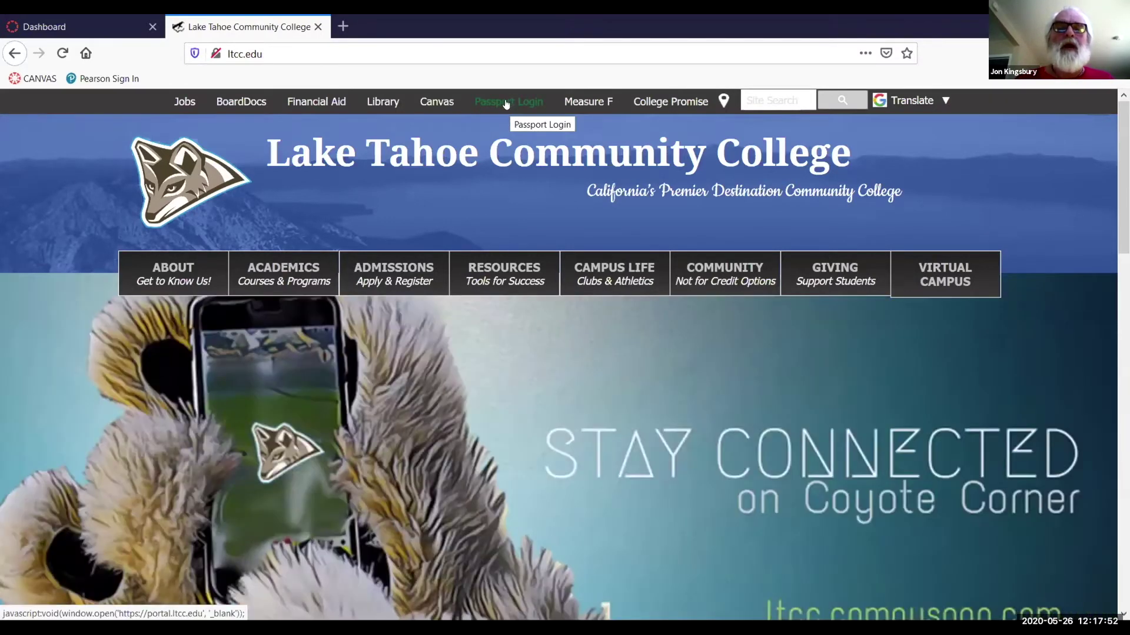
{"action": "left_click", "coordinate": [505, 103]}
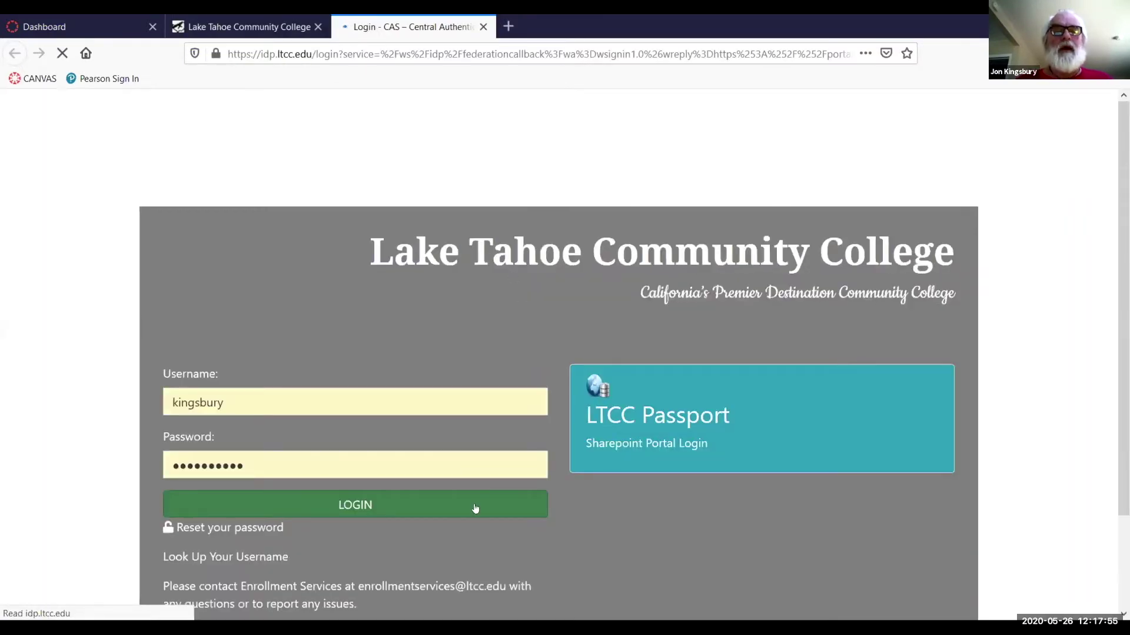
{"action": "left_click", "coordinate": [475, 509]}
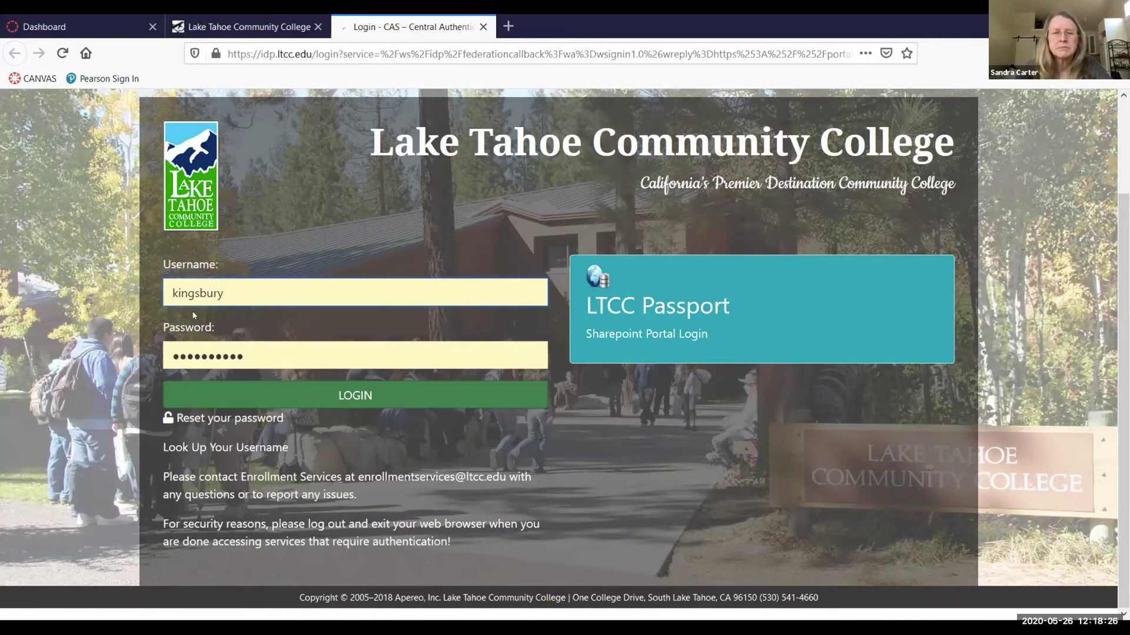
{"action": "left_click", "coordinate": [336, 392]}
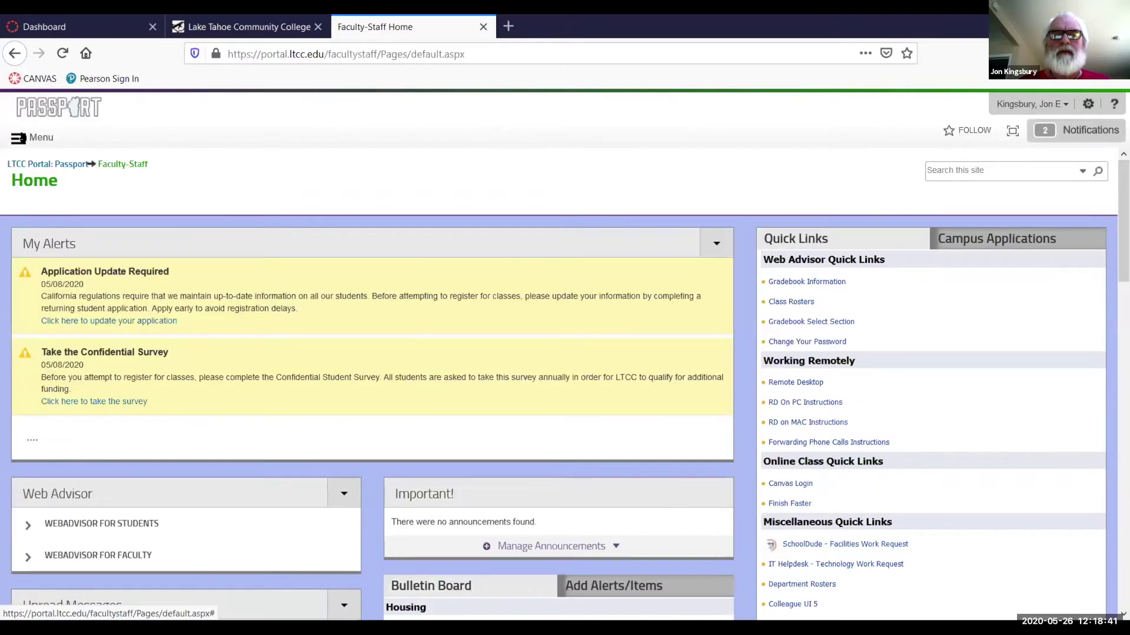
Bring up the Gradebook Select Section list and choose the Summer 2020 section BSN-100-01 Introduction to Business
{"action": "left_click", "coordinate": [19, 140]}
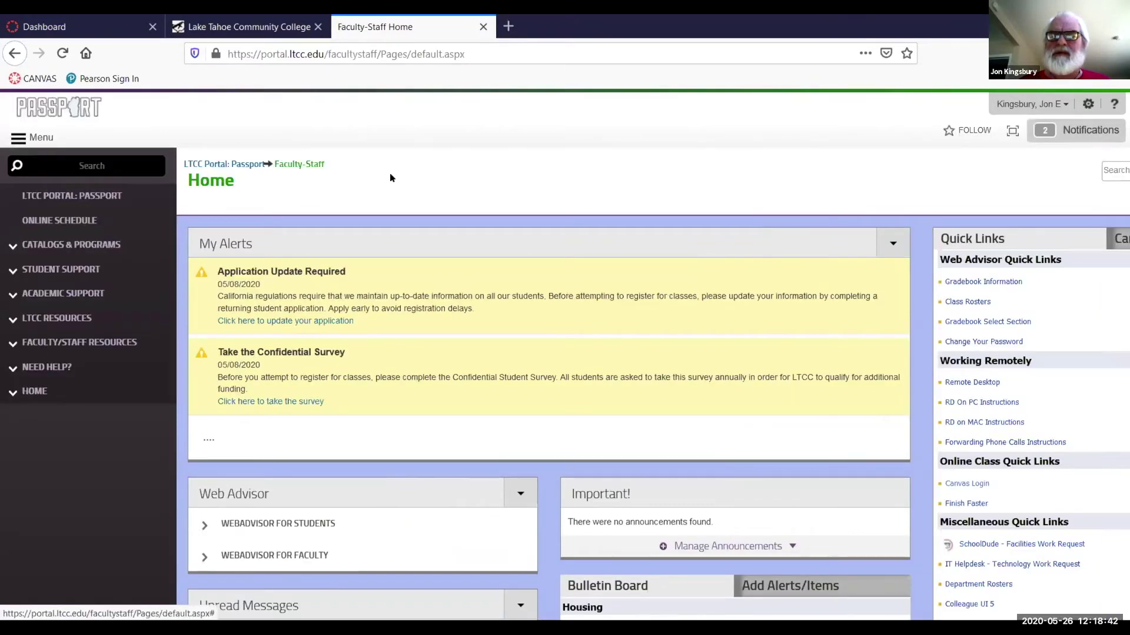
{"action": "left_click", "coordinate": [630, 128]}
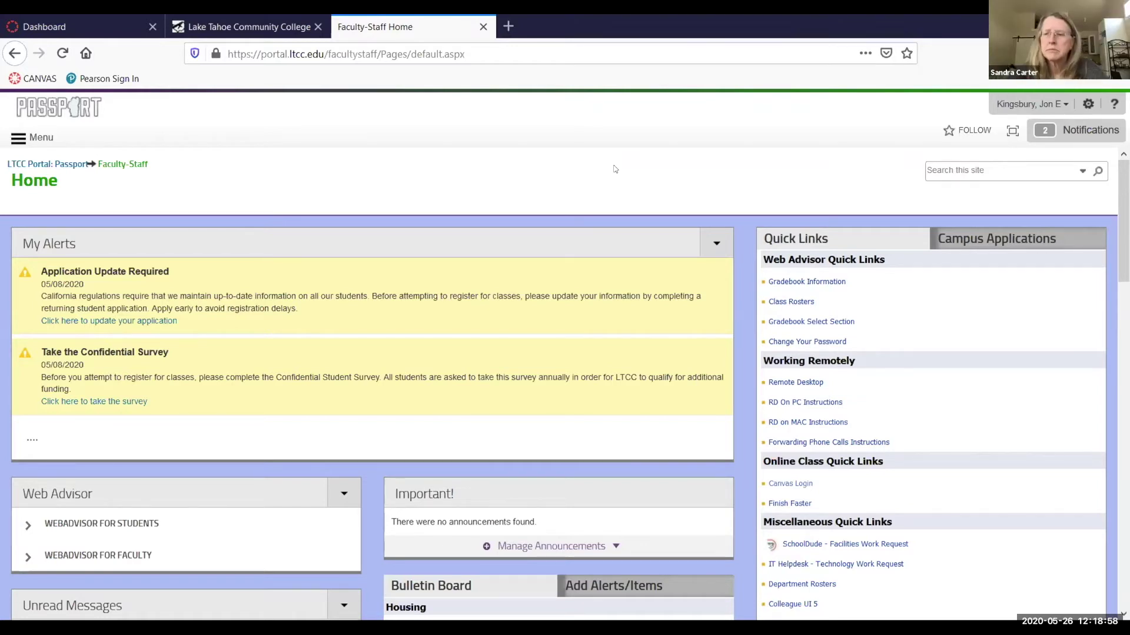
{"action": "left_click", "coordinate": [790, 323]}
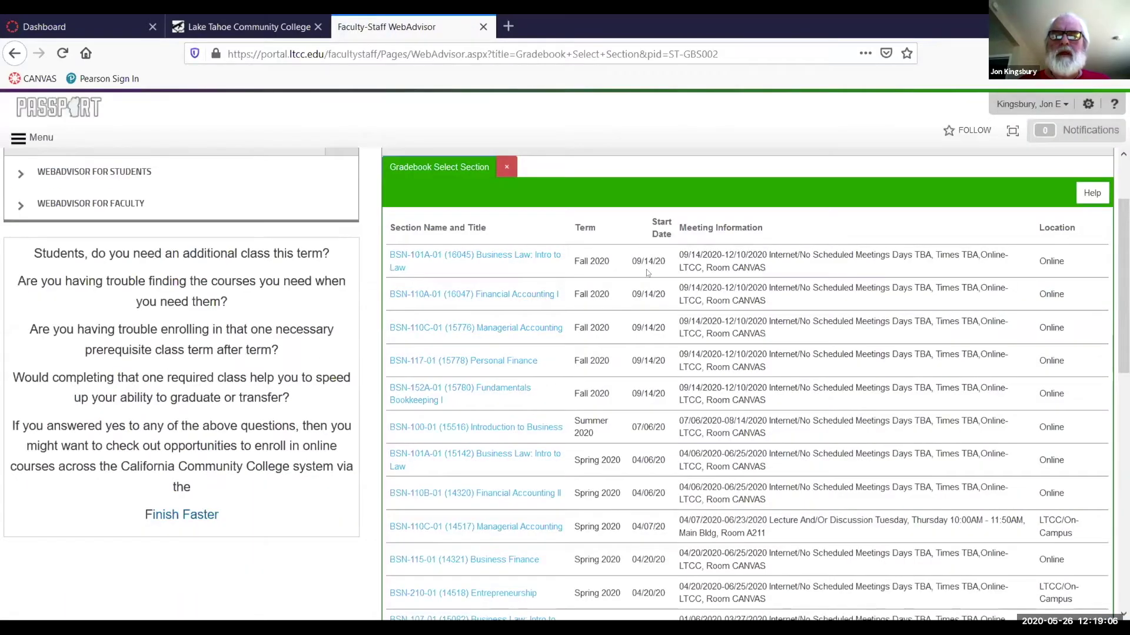
{"action": "scroll", "coordinate": [647, 272], "scroll_direction": "down", "scroll_amount": 2}
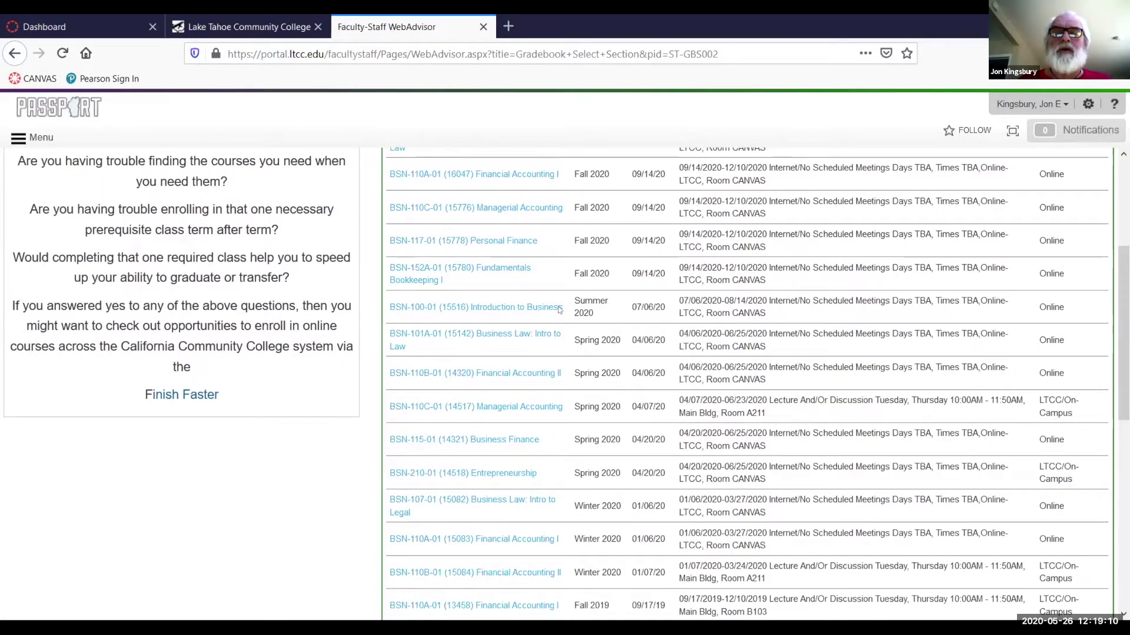
{"action": "left_click", "coordinate": [460, 309]}
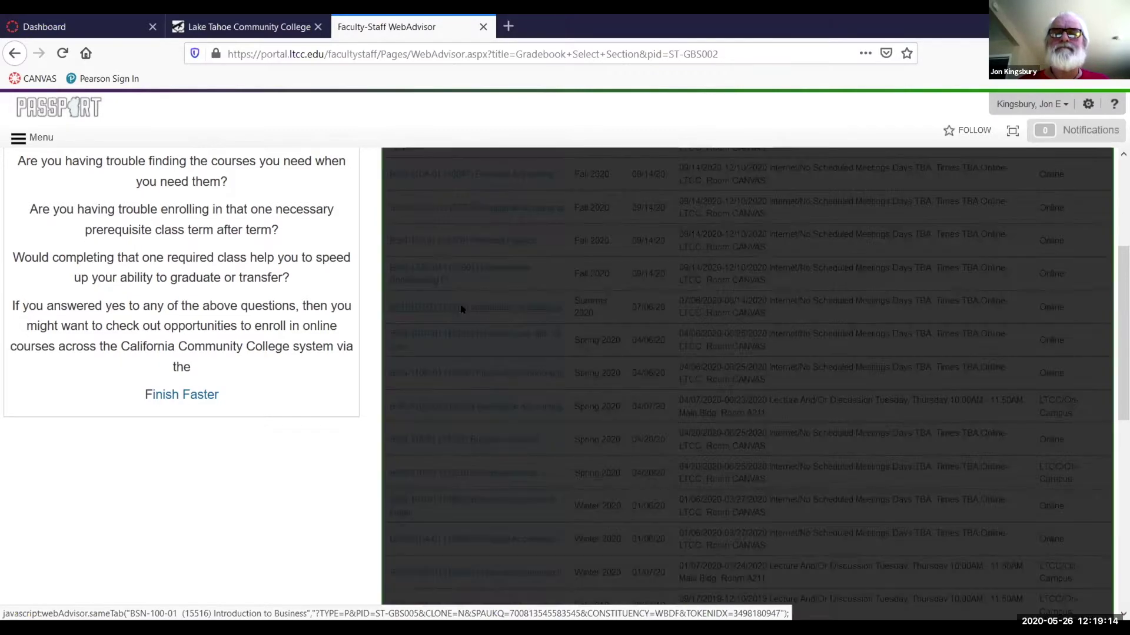
Permanently delete the existing gradebook of BSN-100-01 through the Gradebook Setup Wizard and submit the deletion
{"action": "scroll", "coordinate": [547, 495], "scroll_direction": "down", "scroll_amount": 1}
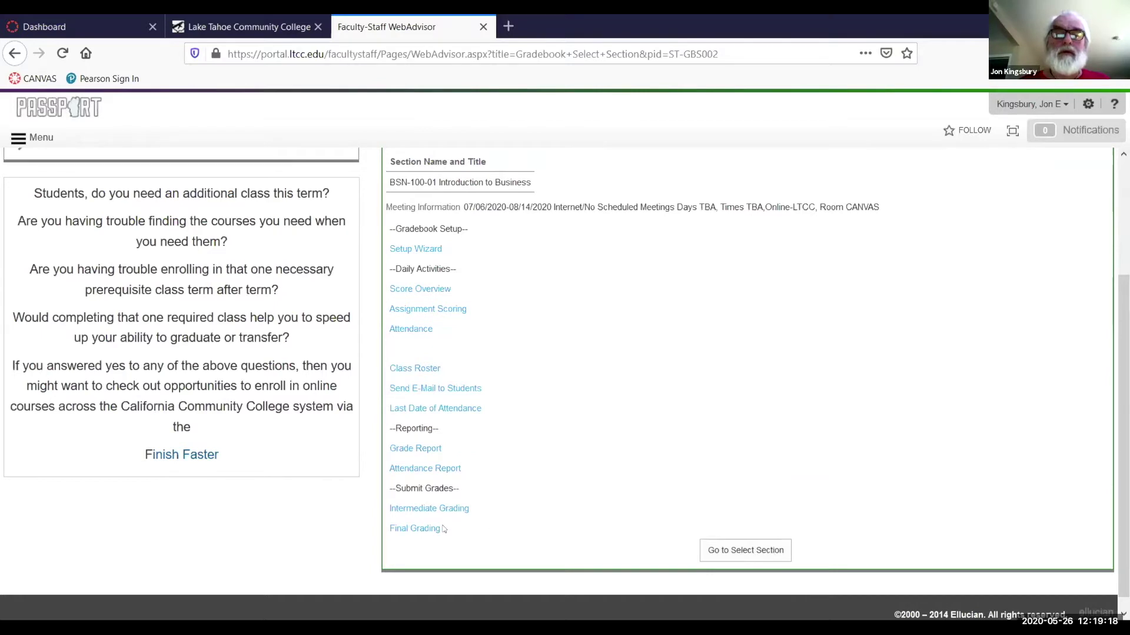
{"action": "left_click", "coordinate": [415, 249]}
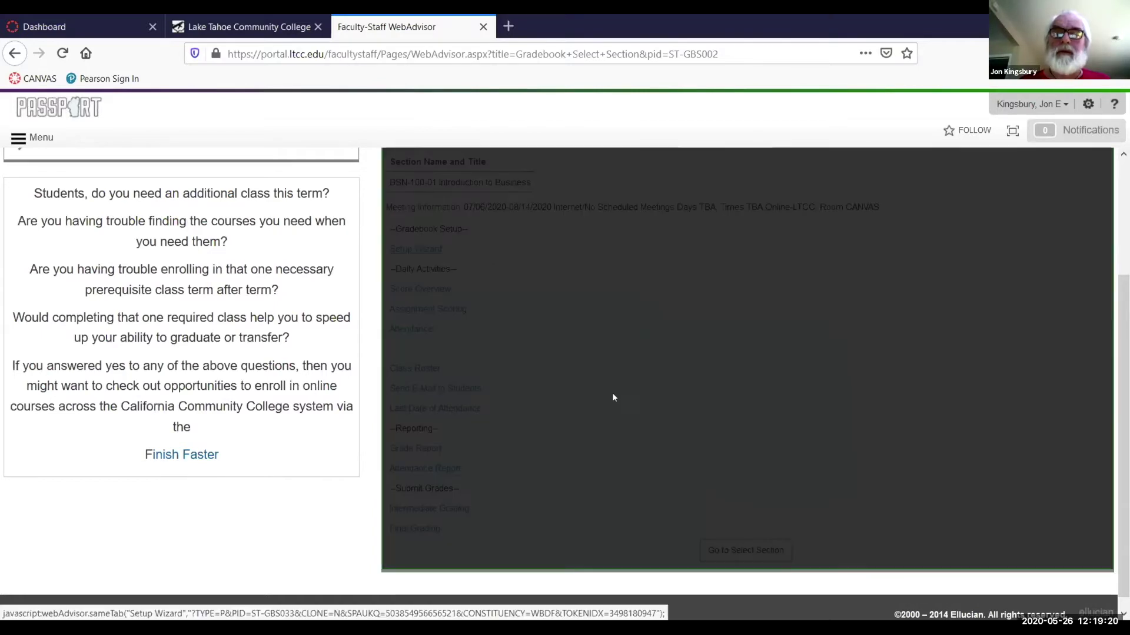
{"action": "left_click", "coordinate": [591, 580]}
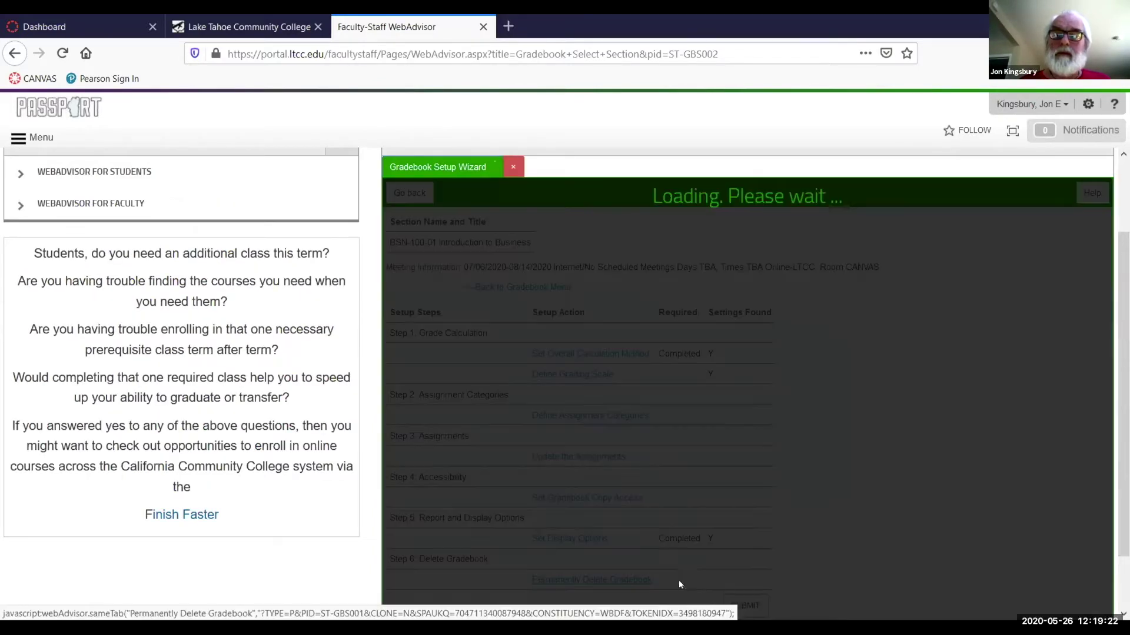
{"action": "left_click", "coordinate": [738, 416]}
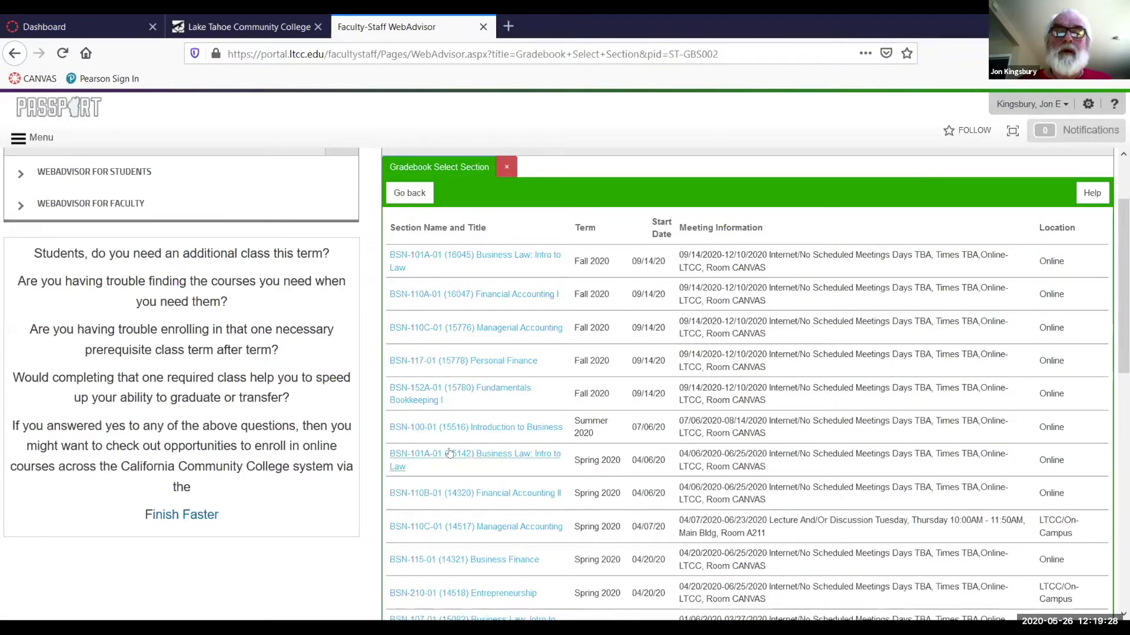
Reopen the BSN-100-01 Introduction to Business section and start its Setup Wizard to create a new gradebook
{"action": "left_click", "coordinate": [453, 425]}
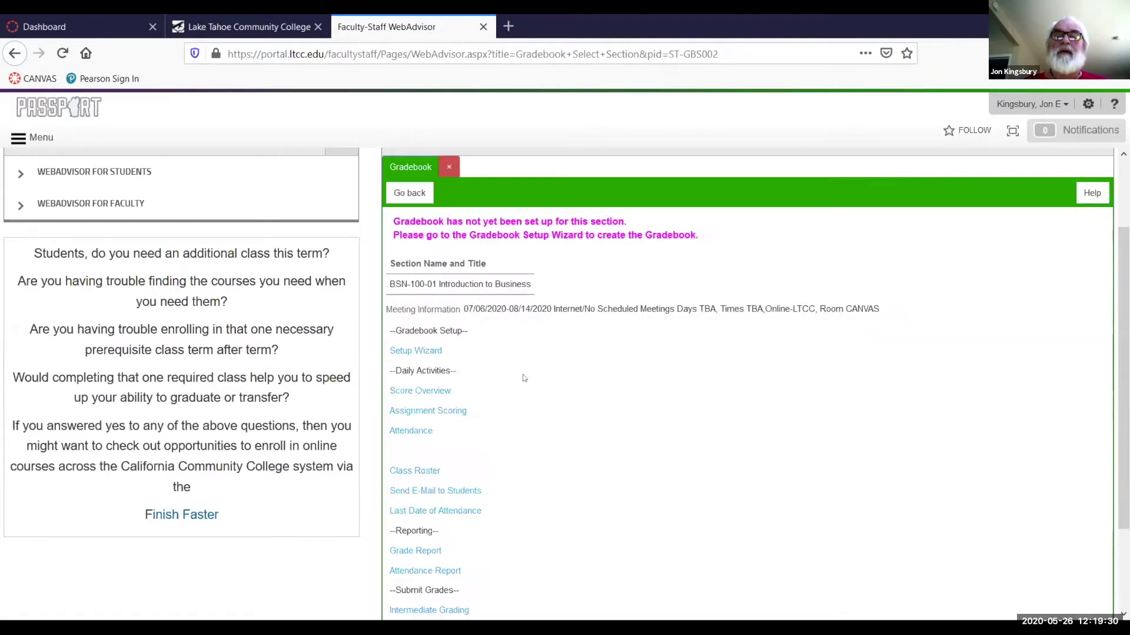
{"action": "scroll", "coordinate": [659, 239], "scroll_direction": "down", "scroll_amount": 1}
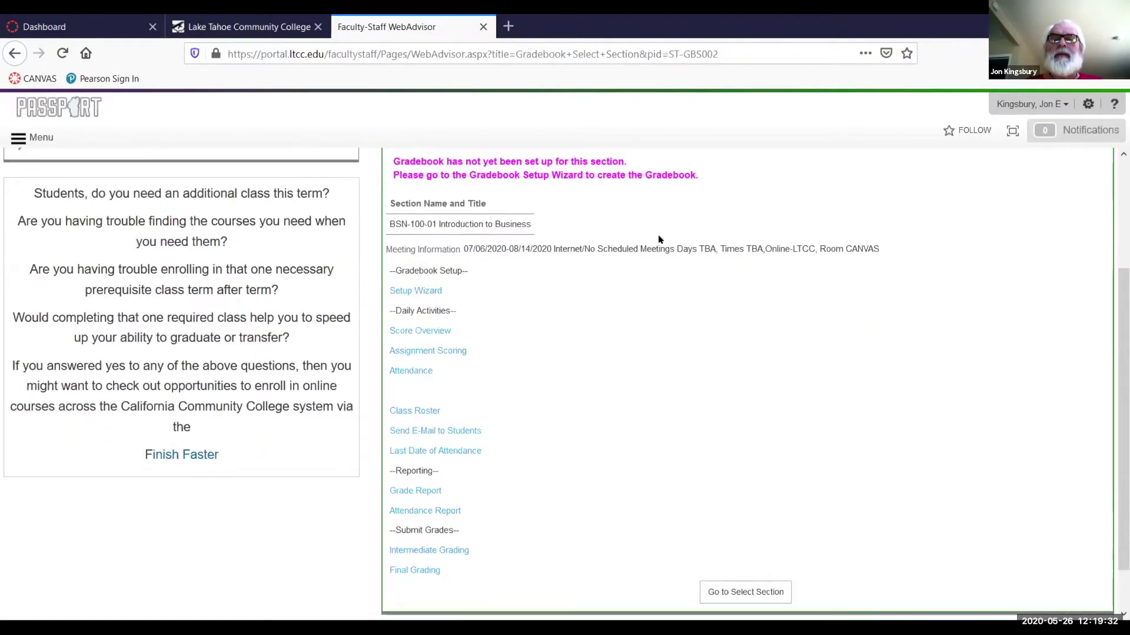
{"action": "scroll", "coordinate": [682, 221], "scroll_direction": "up", "scroll_amount": 1}
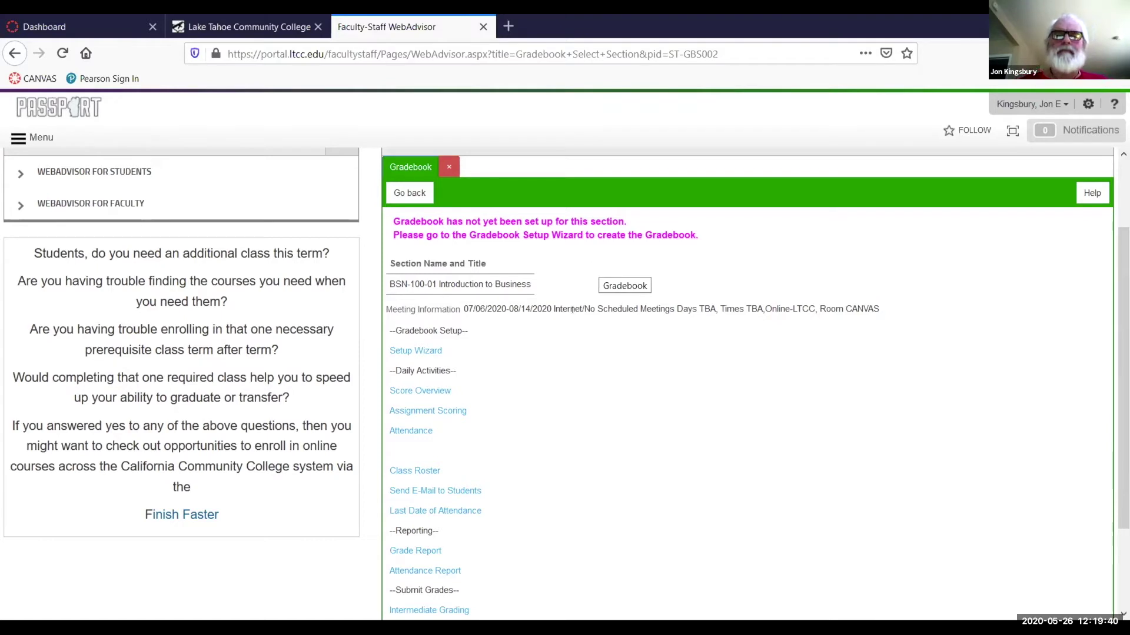
{"action": "left_click", "coordinate": [422, 352]}
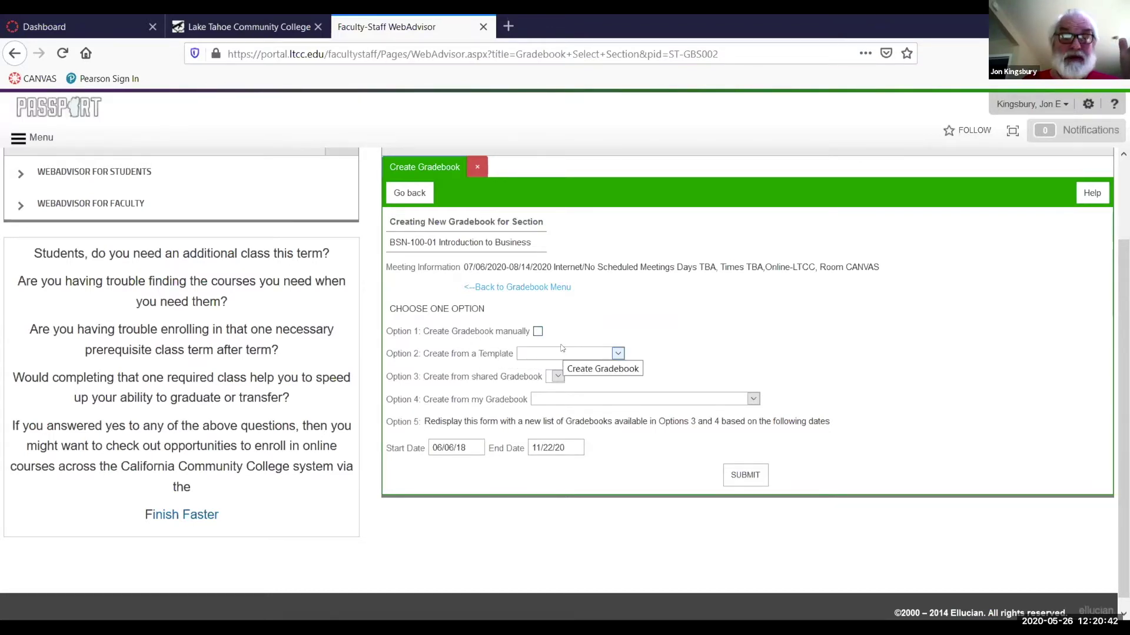
Create the BSN-100-01 gradebook from the LTCC Default Template and submit the Gradebook Setup Wizard with its default settings
{"action": "left_click", "coordinate": [616, 353]}
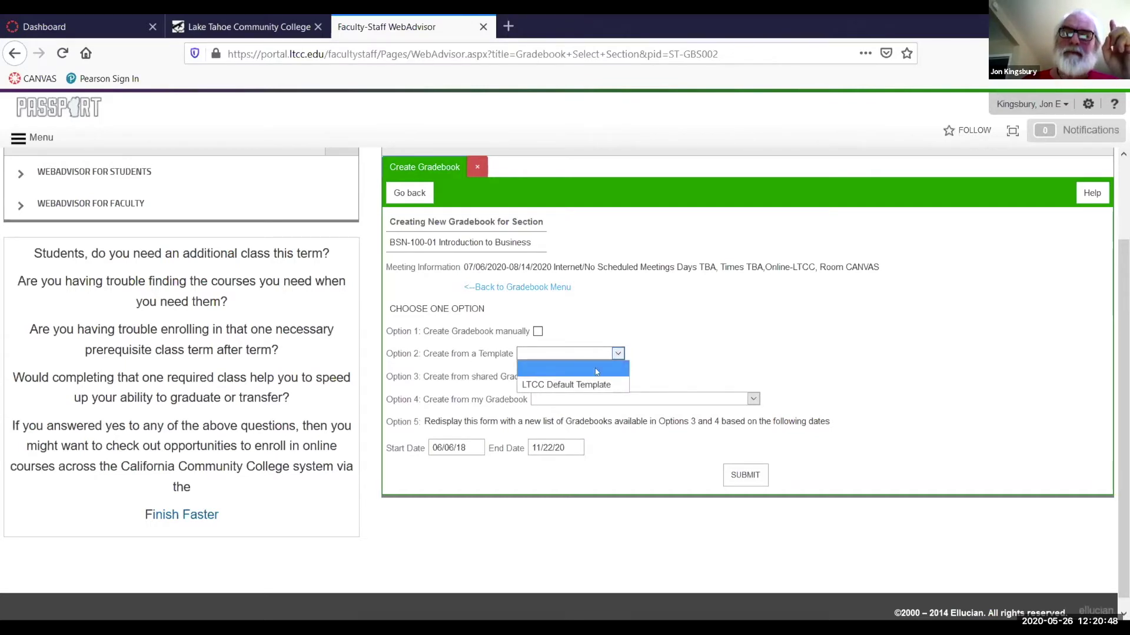
{"action": "left_click", "coordinate": [589, 385]}
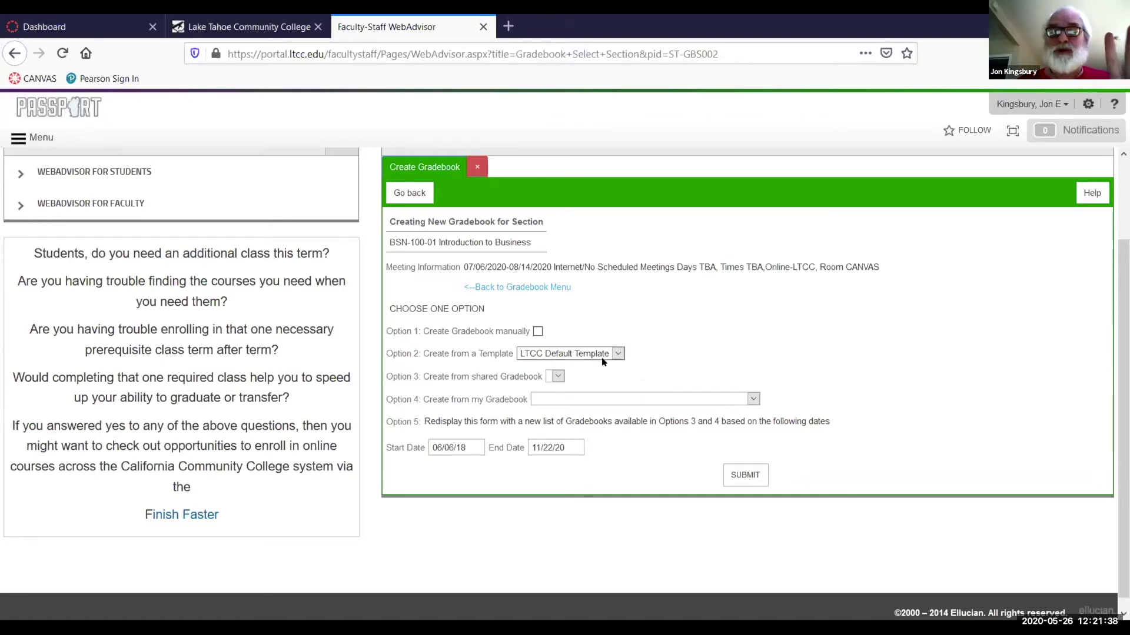
{"action": "left_click", "coordinate": [742, 479]}
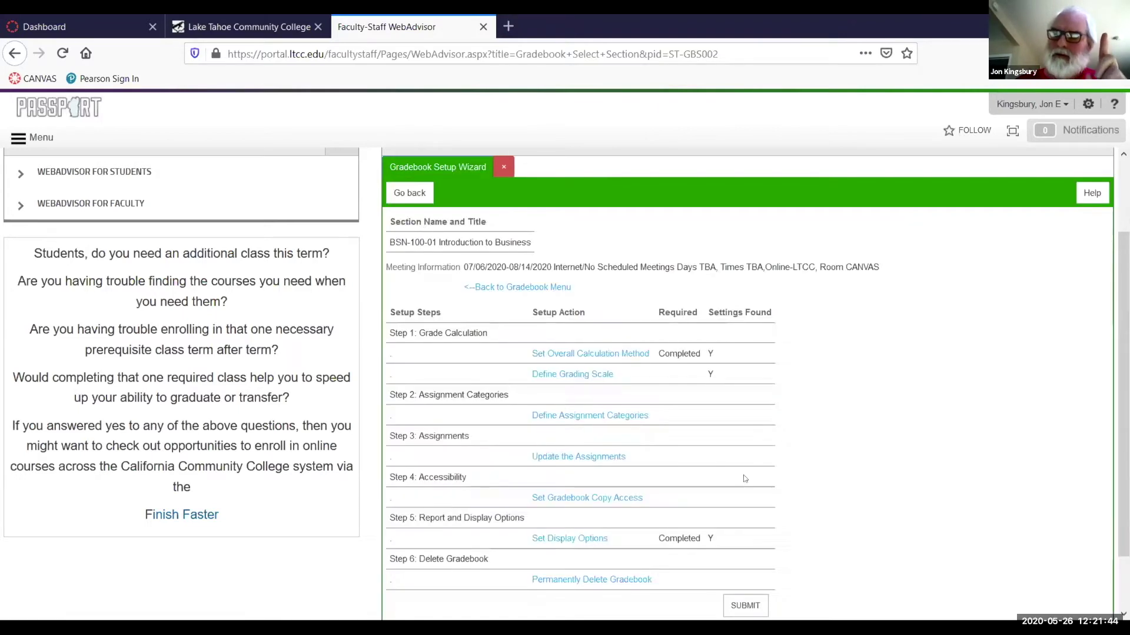
{"action": "scroll", "coordinate": [811, 468], "scroll_direction": "down", "scroll_amount": 2}
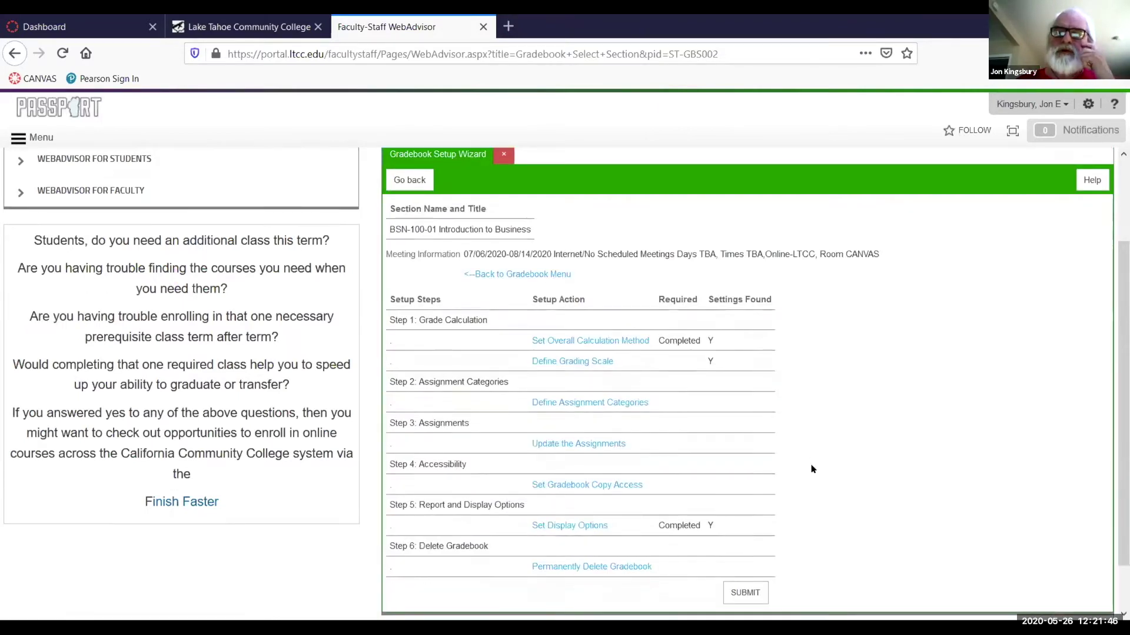
{"action": "scroll", "coordinate": [818, 436], "scroll_direction": "up", "scroll_amount": 2}
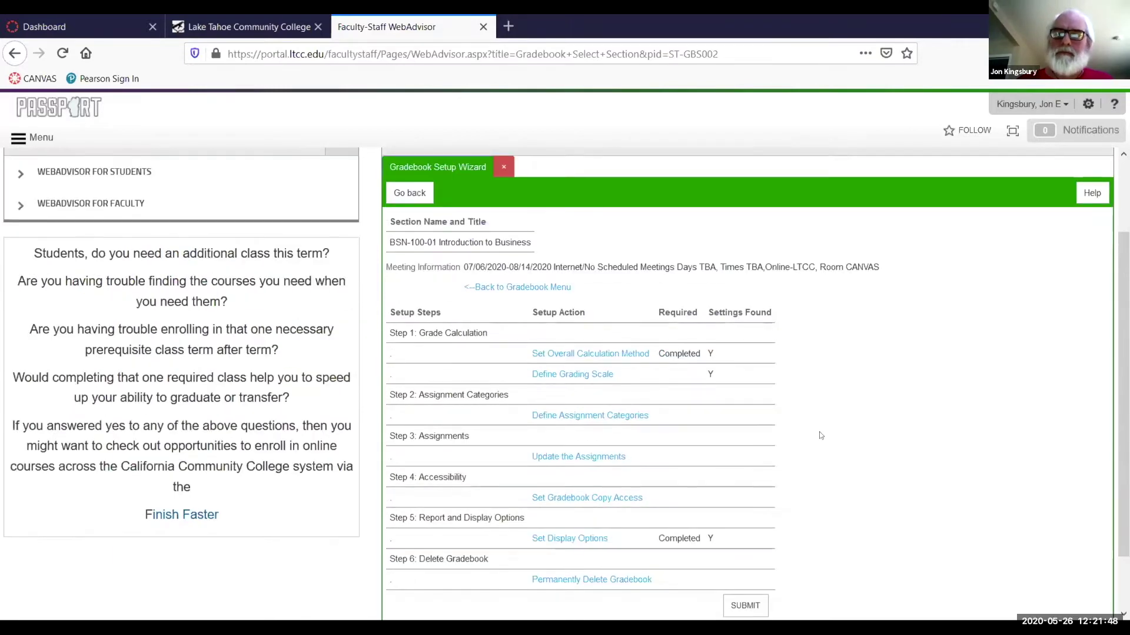
{"action": "scroll", "coordinate": [822, 419], "scroll_direction": "down", "scroll_amount": 2}
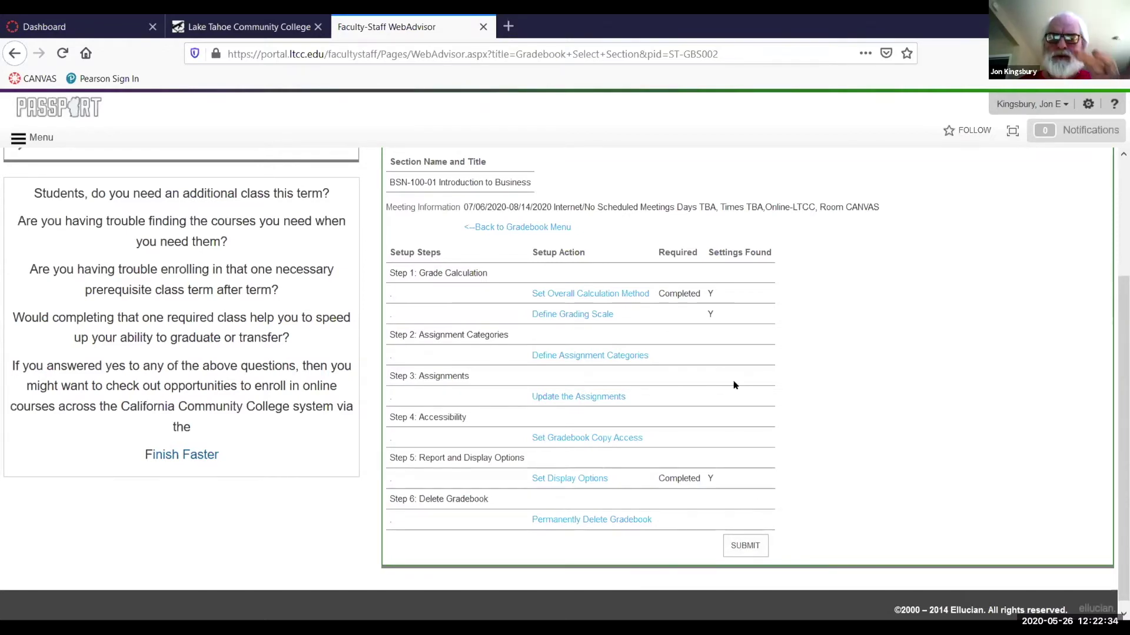
{"action": "left_click", "coordinate": [750, 546]}
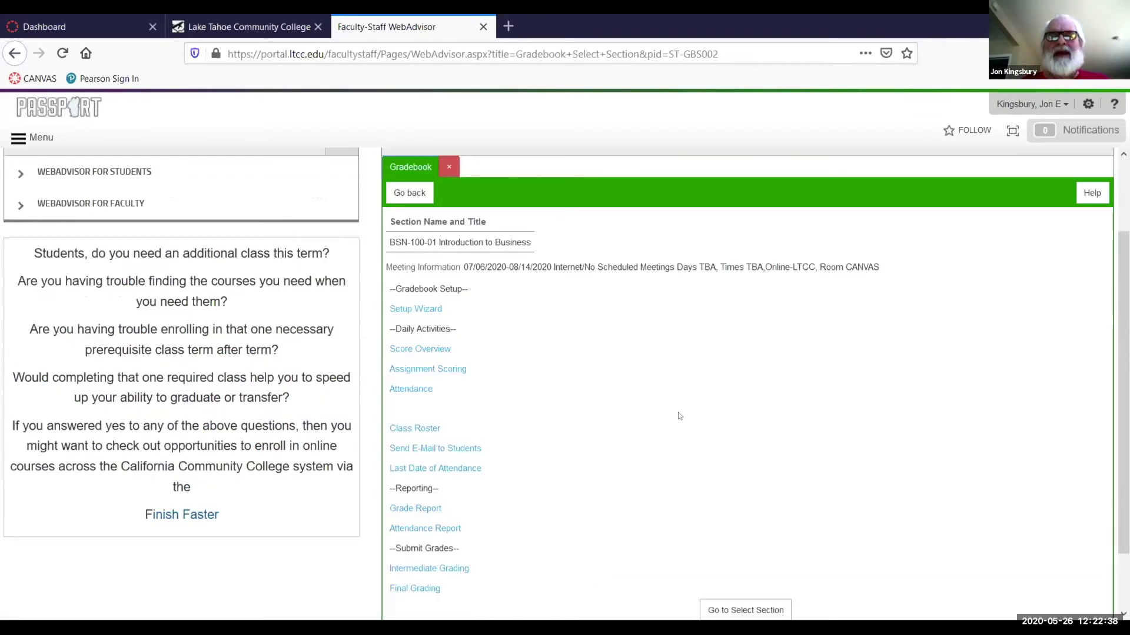
Open the Final Grading form for BSN-100-01 Introduction to Business from the Gradebook menu
{"action": "scroll", "coordinate": [681, 419], "scroll_direction": "down", "scroll_amount": 2}
{"action": "scroll", "coordinate": [362, 217], "scroll_direction": "up", "scroll_amount": 2}
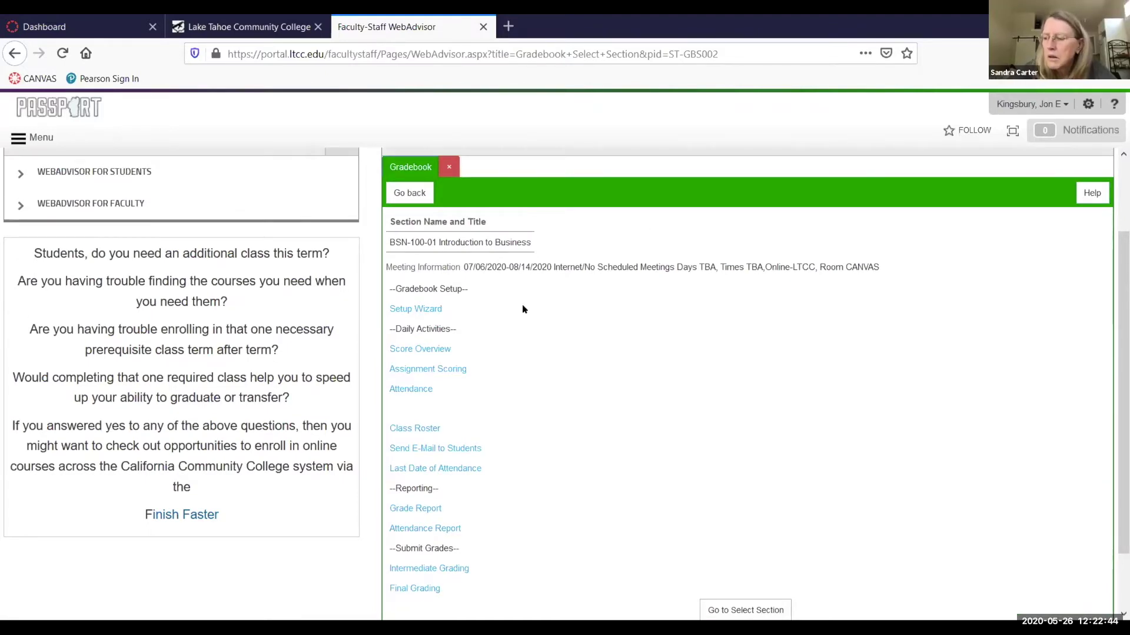
{"action": "scroll", "coordinate": [521, 305], "scroll_direction": "down", "scroll_amount": 2}
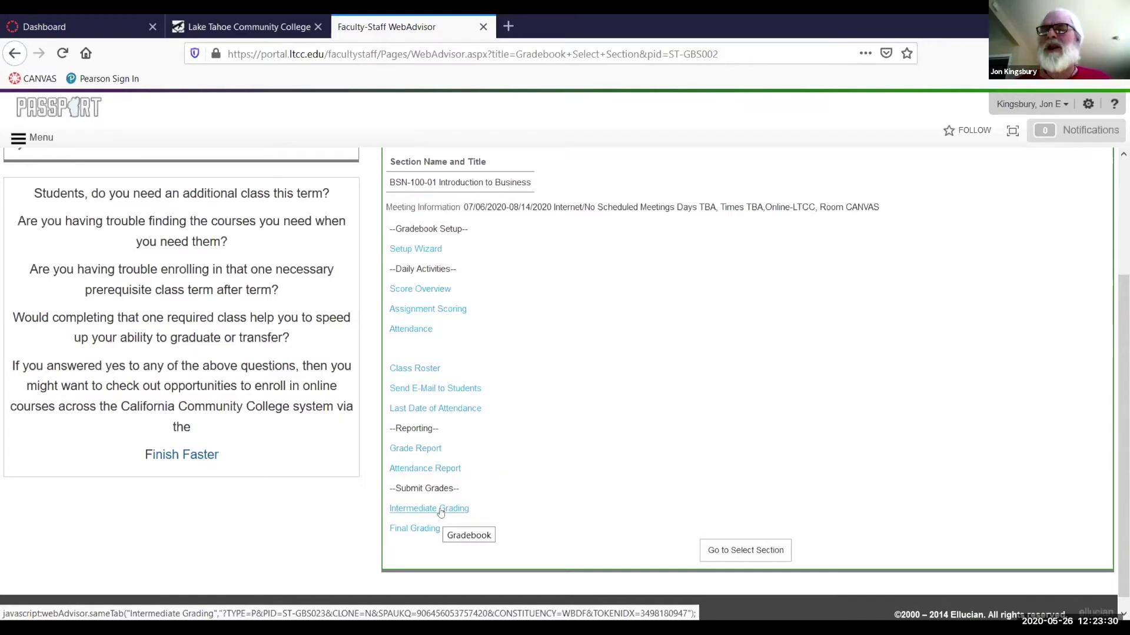
{"action": "left_click", "coordinate": [414, 529]}
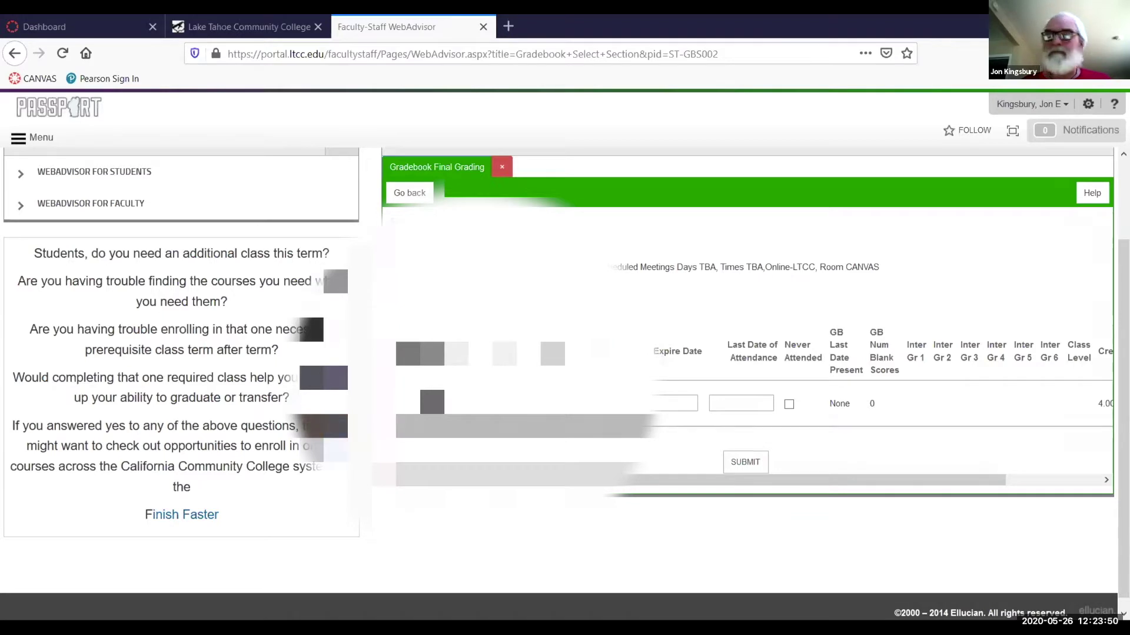
Switch to Gradebook Rosters Cropped.pdf in Adobe Acrobat and examine the roster's final grade, expire date and attendance columns
{"action": "key", "text": "alt+Tab"}
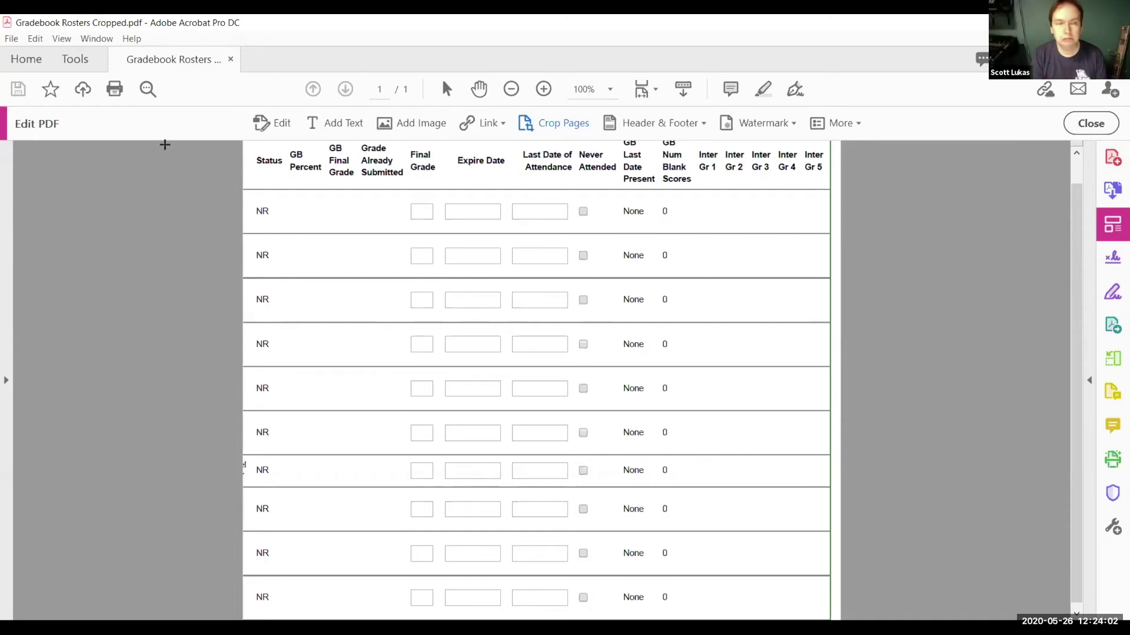
{"action": "left_click", "coordinate": [63, 39]}
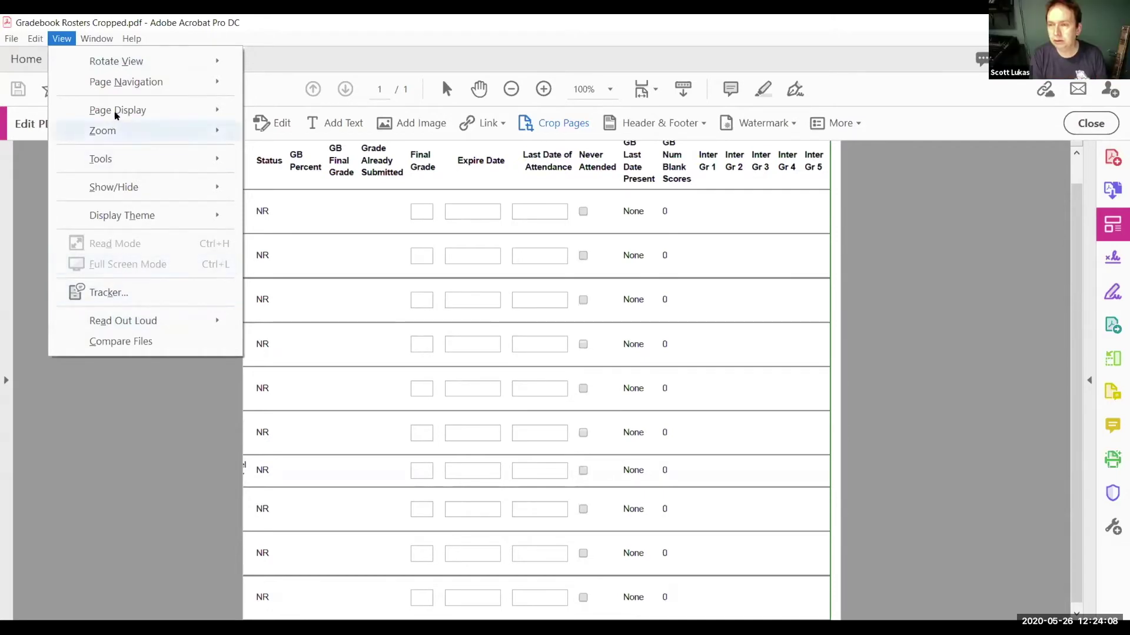
{"action": "mouse_move", "coordinate": [115, 111]}
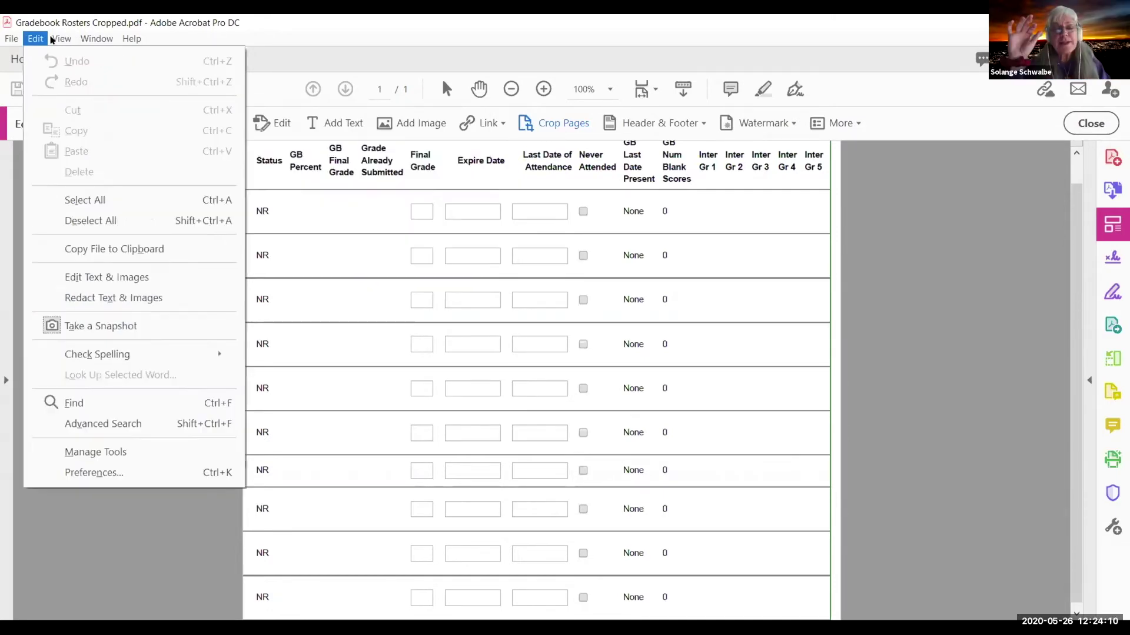
{"action": "left_click", "coordinate": [62, 38]}
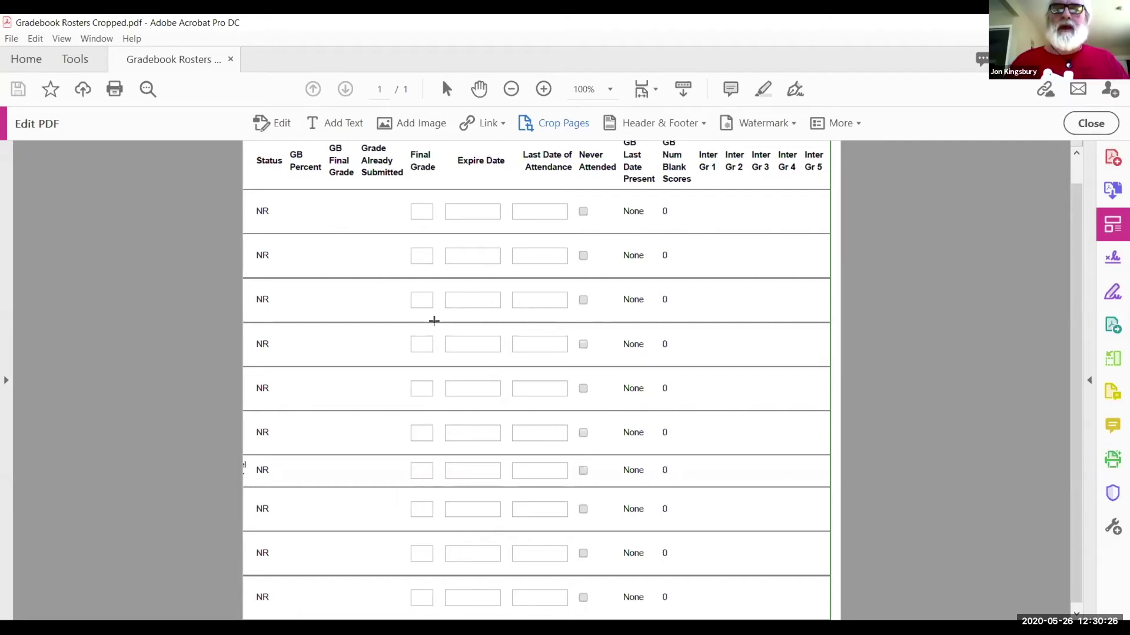
{"action": "scroll", "coordinate": [433, 320], "scroll_direction": "up", "scroll_amount": 1}
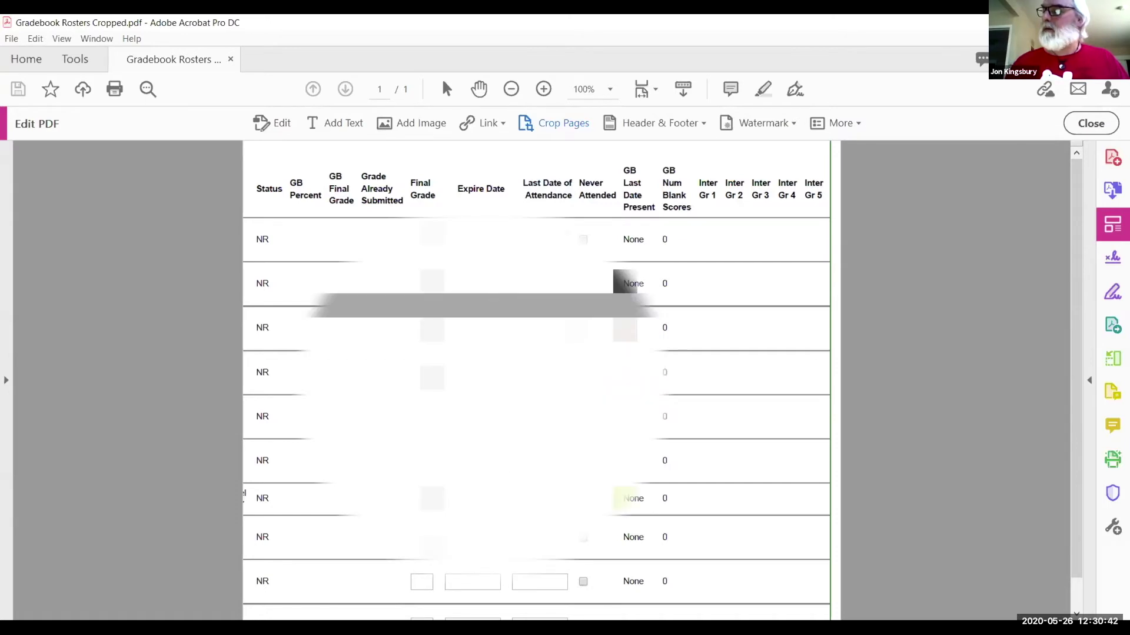
Switch back to WebAdvisor in Firefox, submit the Final Grading form, return to it from the confirmation and submit it again
{"action": "key", "text": "alt+Tab"}
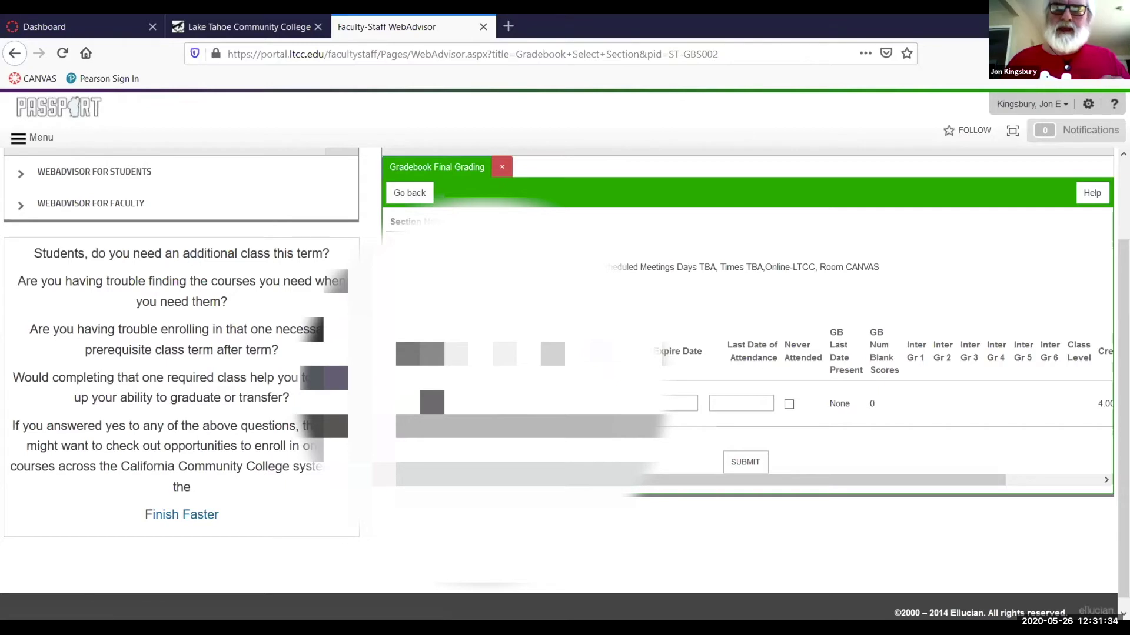
{"action": "left_click", "coordinate": [741, 463]}
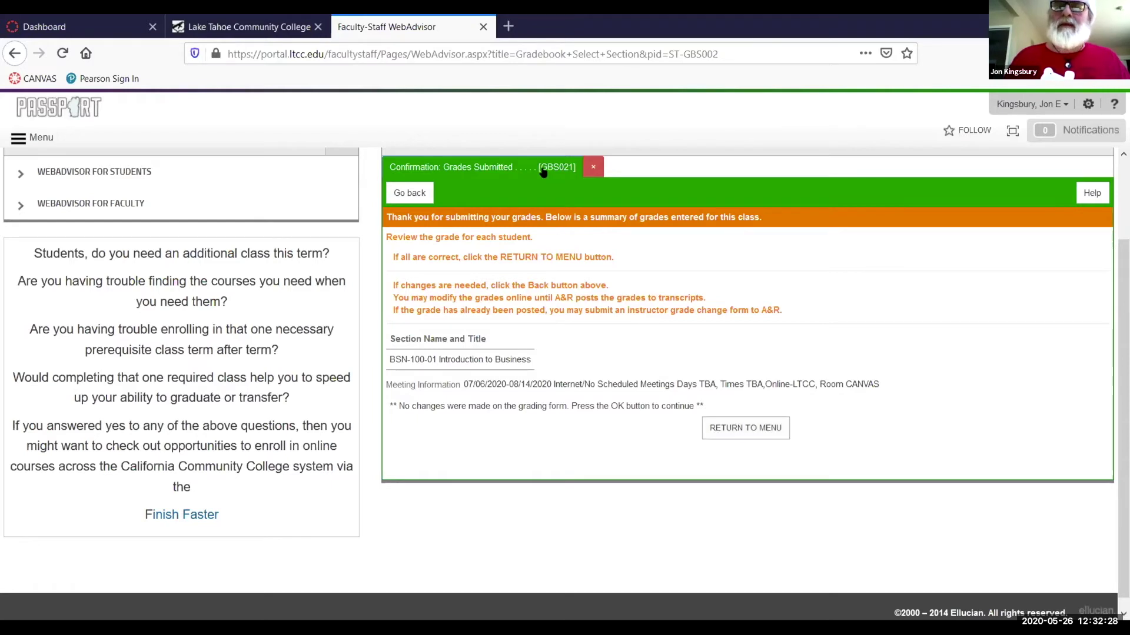
{"action": "left_click", "coordinate": [403, 195]}
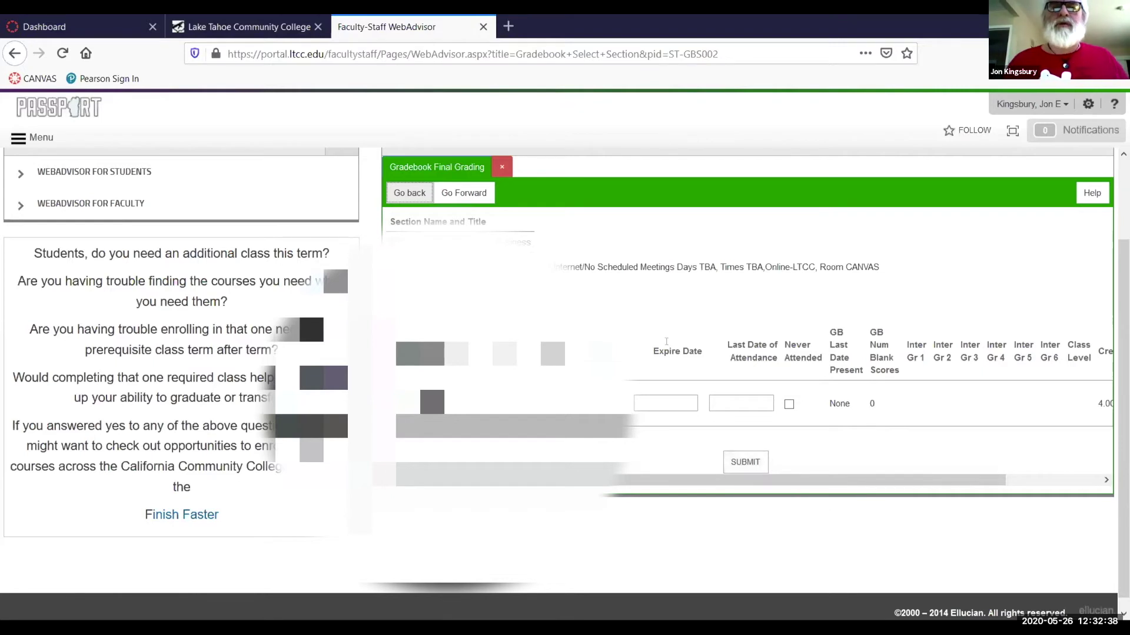
{"action": "left_click", "coordinate": [743, 461]}
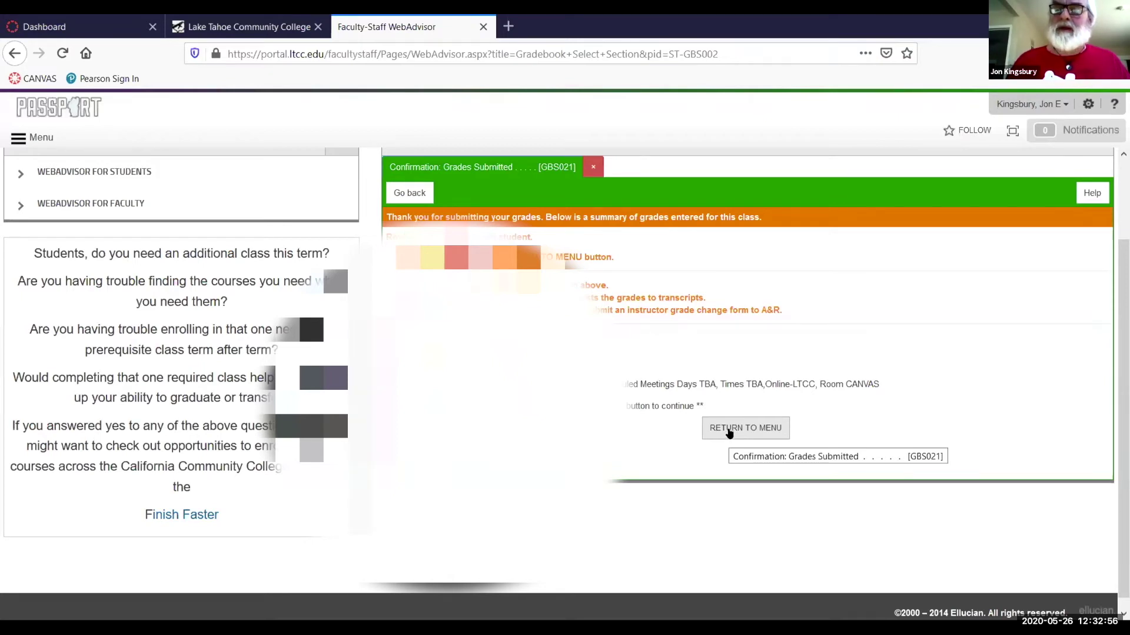
Go back from the grades confirmation through the earlier gradebook pages to the Gradebook Select Section list
{"action": "left_click", "coordinate": [400, 194]}
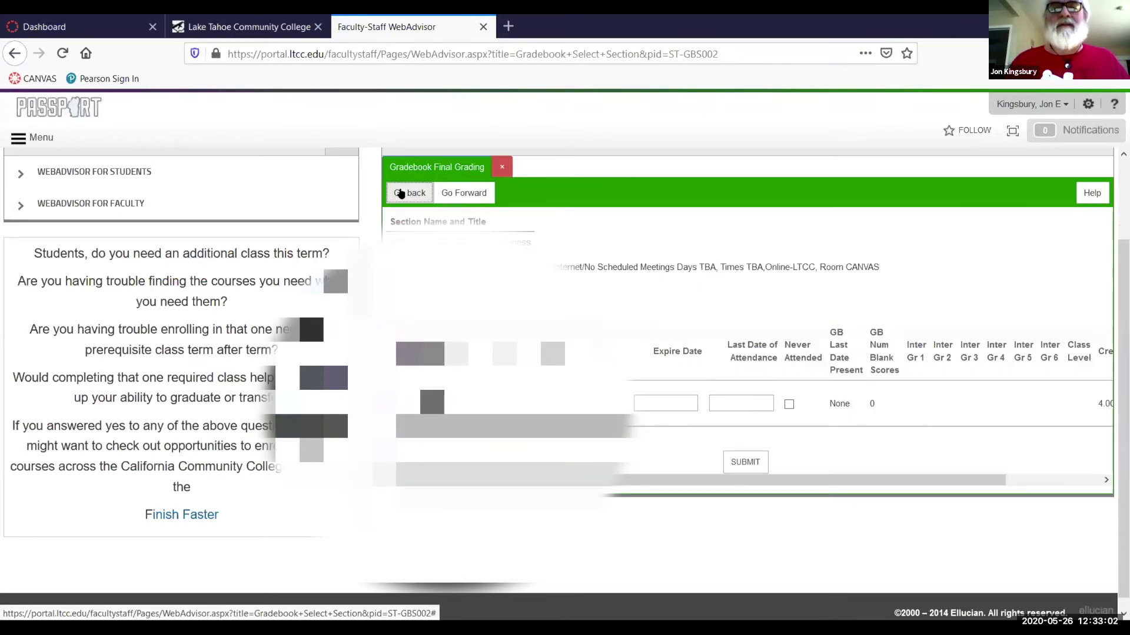
{"action": "left_click", "coordinate": [400, 194]}
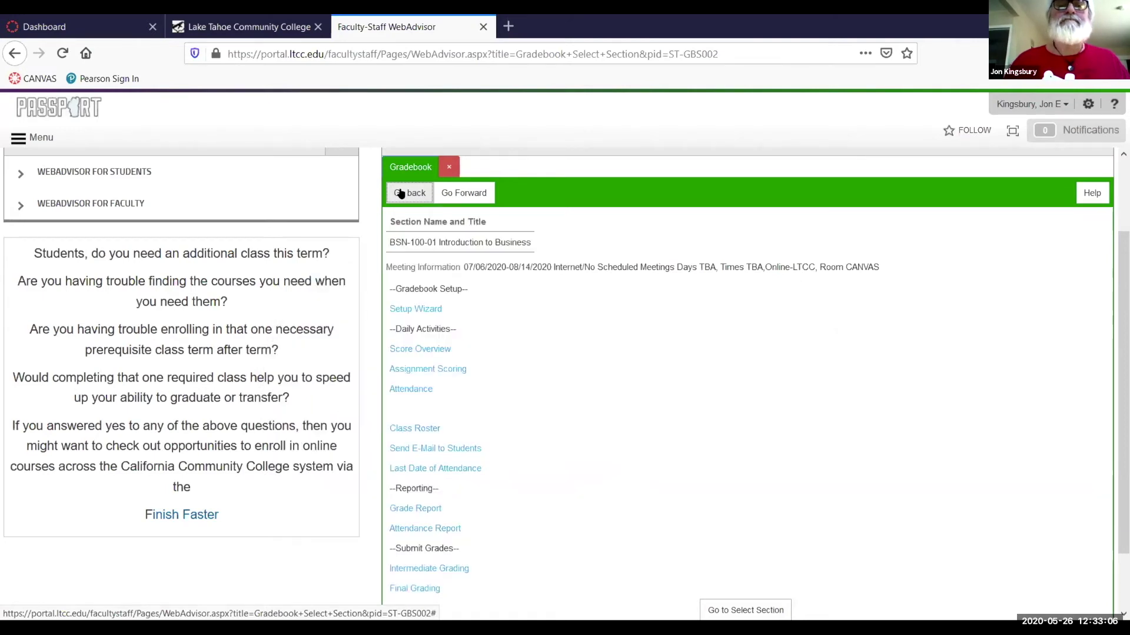
{"action": "left_click", "coordinate": [400, 194]}
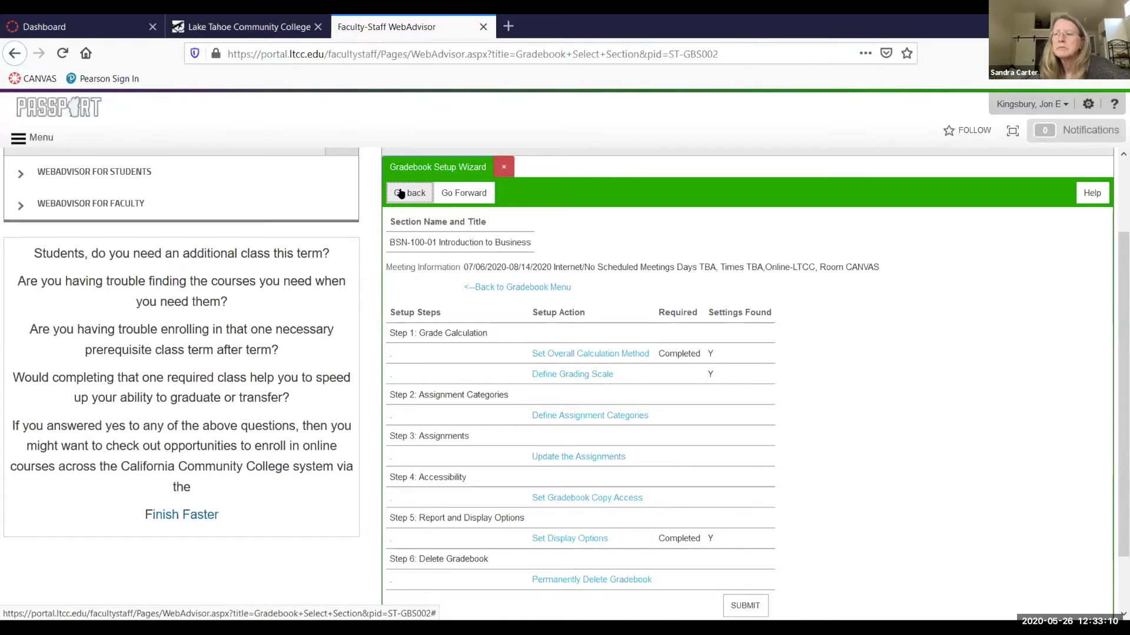
{"action": "left_click", "coordinate": [400, 194]}
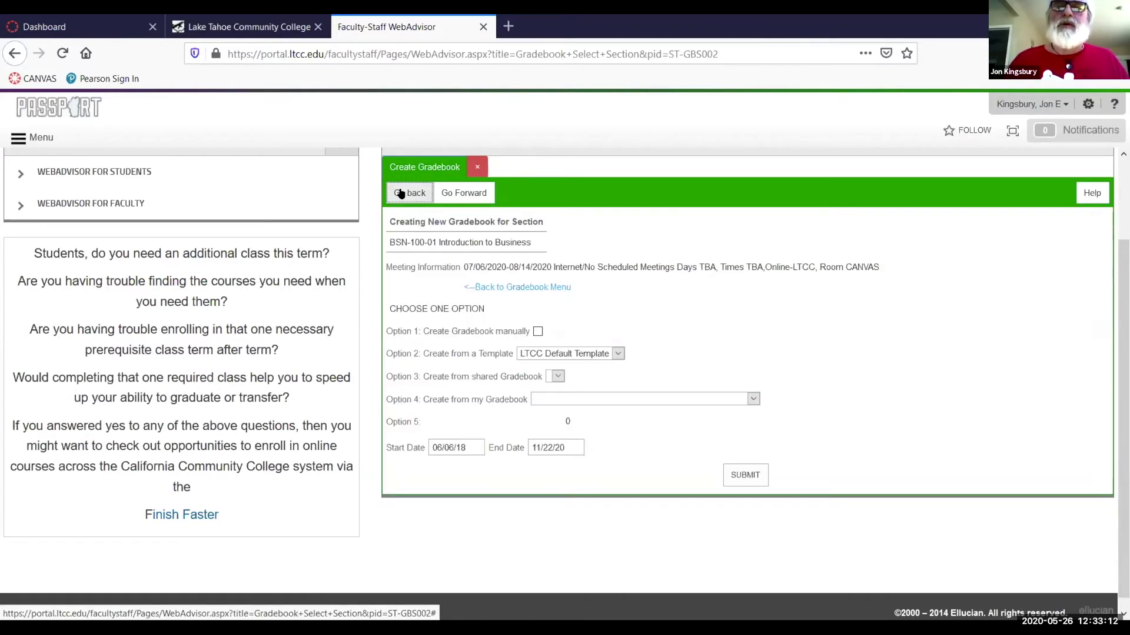
{"action": "left_click", "coordinate": [400, 194]}
{"action": "left_click", "coordinate": [400, 194]}
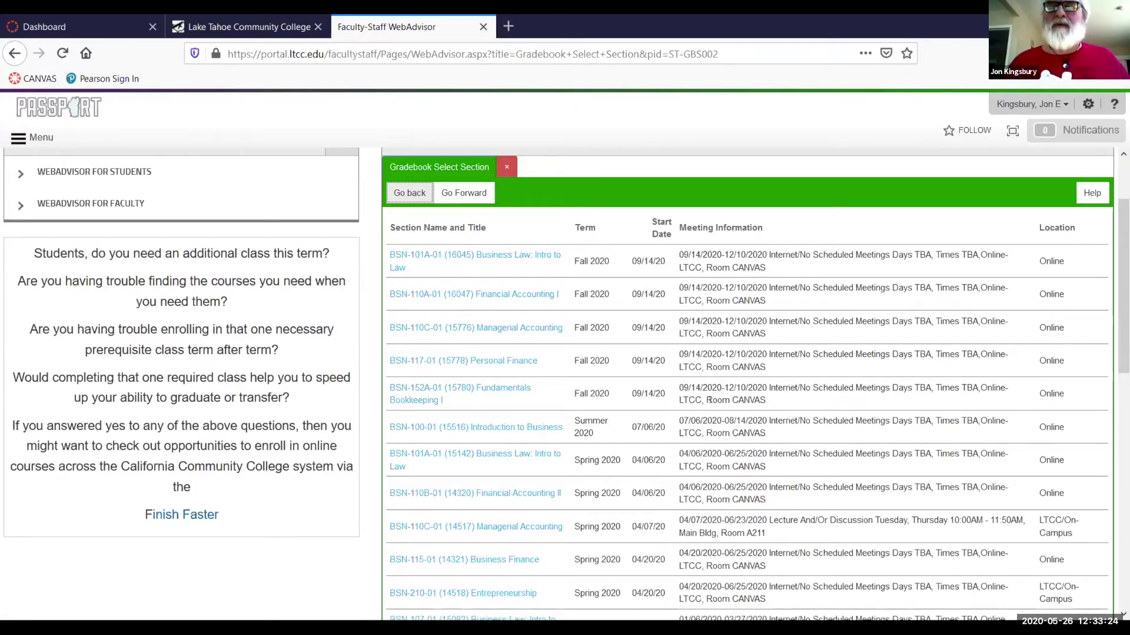
Reopen the Summer 2020 section BSN-100-01 Introduction to Business, bring up its Setup Wizard and submit it with the existing settings
{"action": "scroll", "coordinate": [733, 399], "scroll_direction": "down", "scroll_amount": 1}
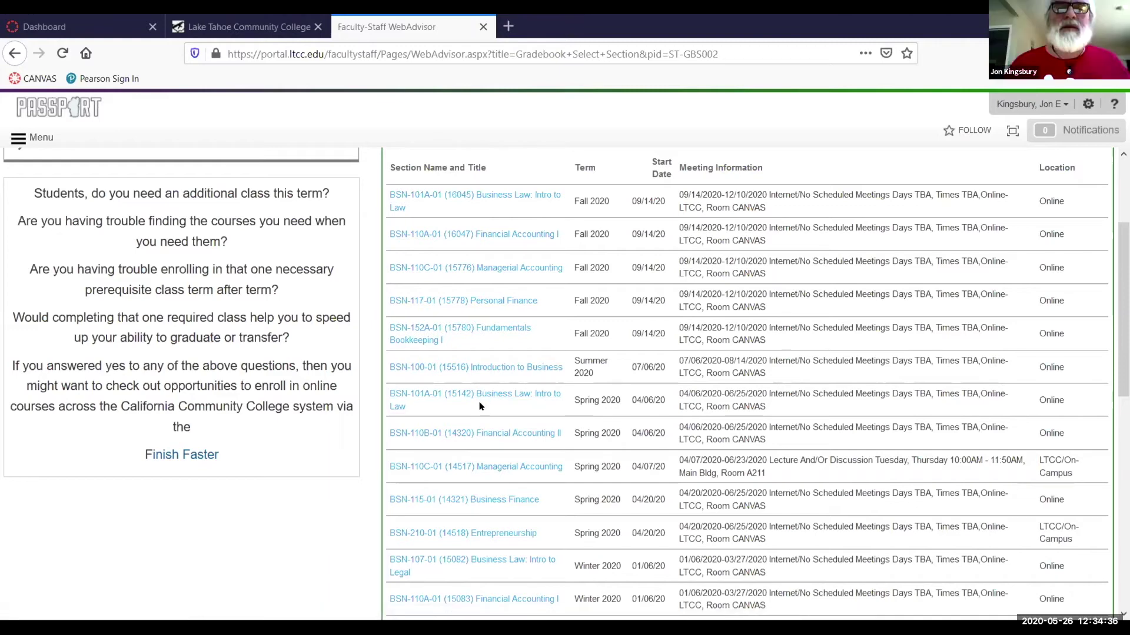
{"action": "left_click", "coordinate": [438, 369]}
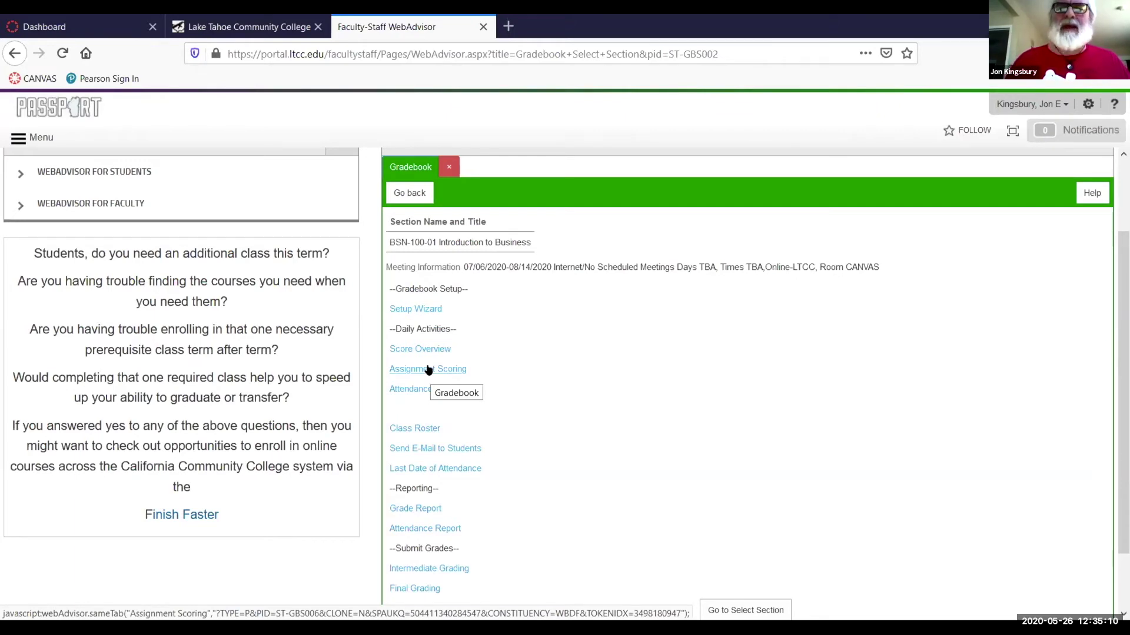
{"action": "left_click", "coordinate": [427, 305]}
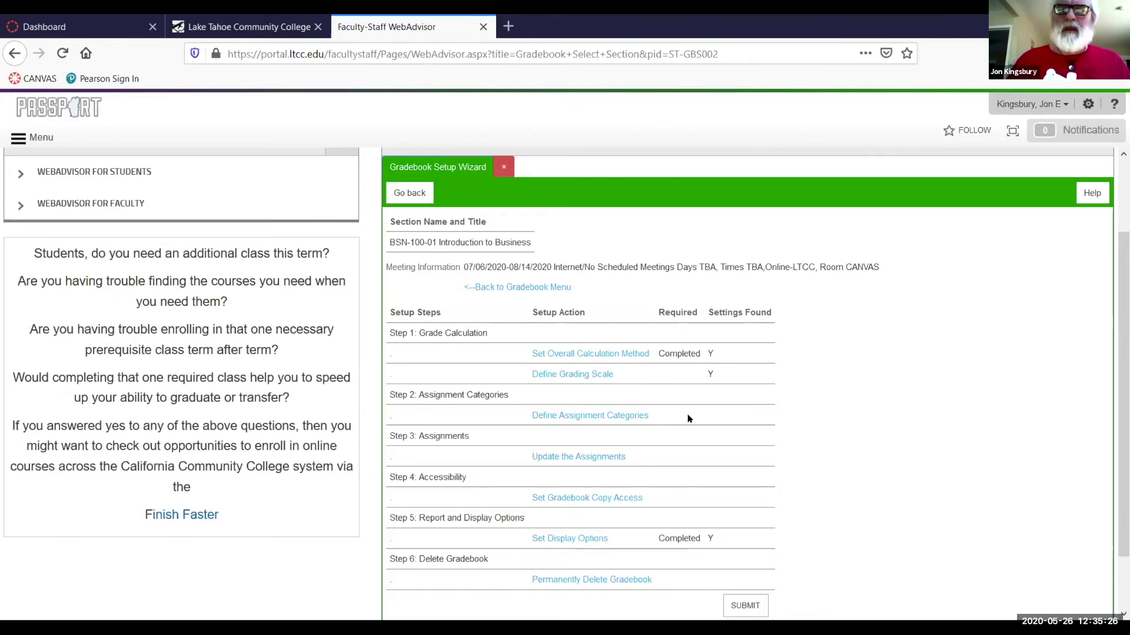
{"action": "scroll", "coordinate": [688, 419], "scroll_direction": "down", "scroll_amount": 2}
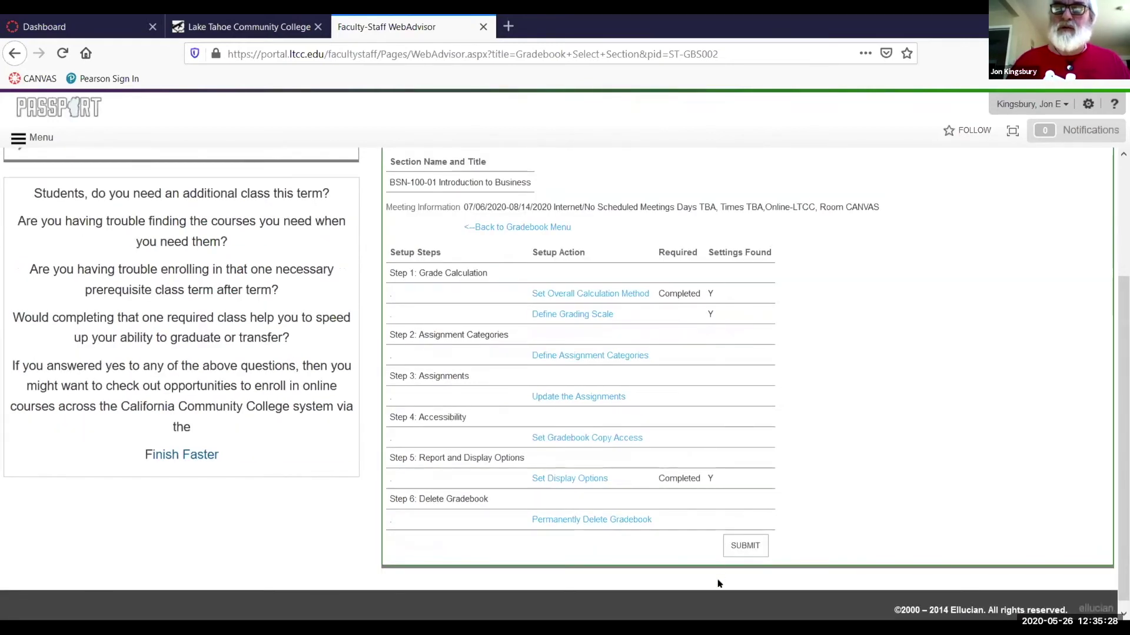
{"action": "left_click", "coordinate": [742, 546]}
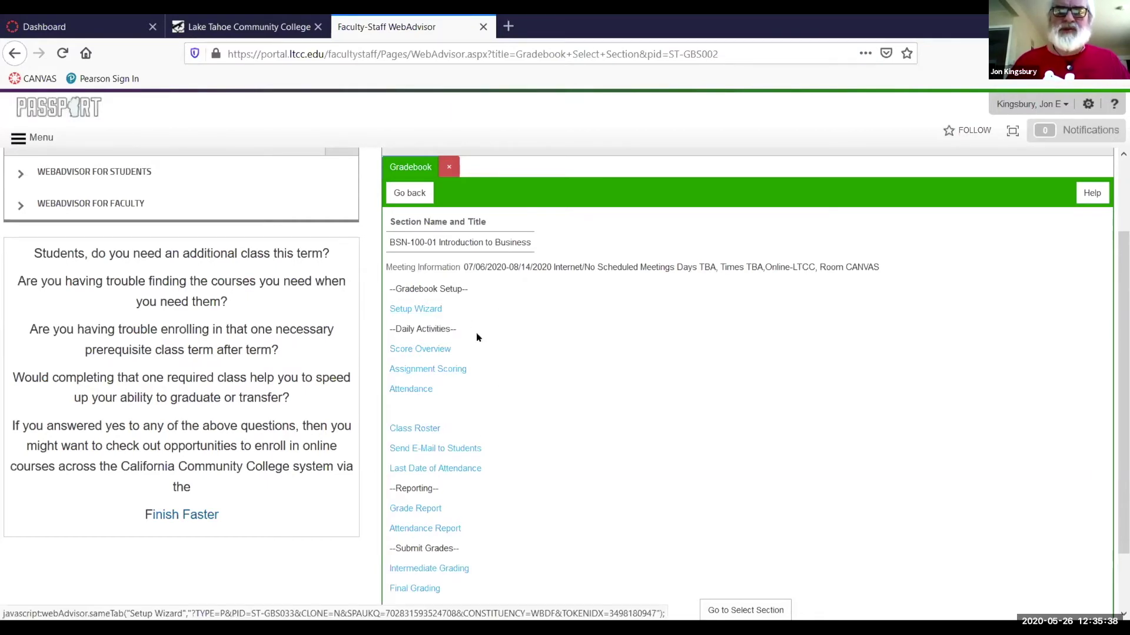
Review the BSN-100-01 gradebook menu, then go back through the earlier gradebook pages to the section selection list
{"action": "scroll", "coordinate": [479, 338], "scroll_direction": "down", "scroll_amount": 2}
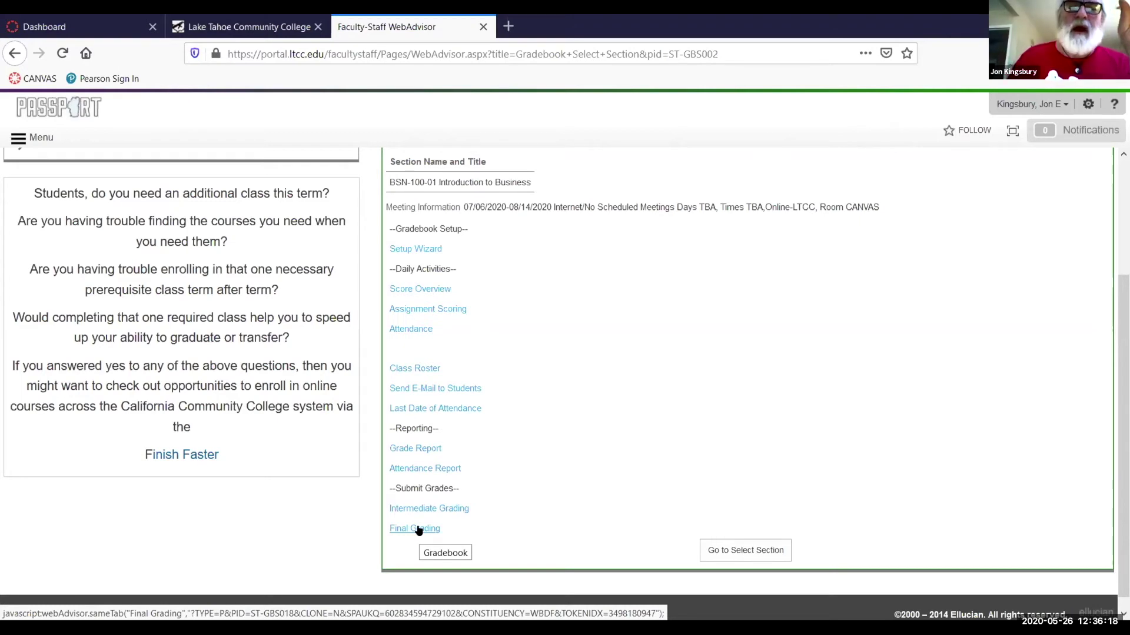
{"action": "scroll", "coordinate": [530, 493], "scroll_direction": "up", "scroll_amount": 3}
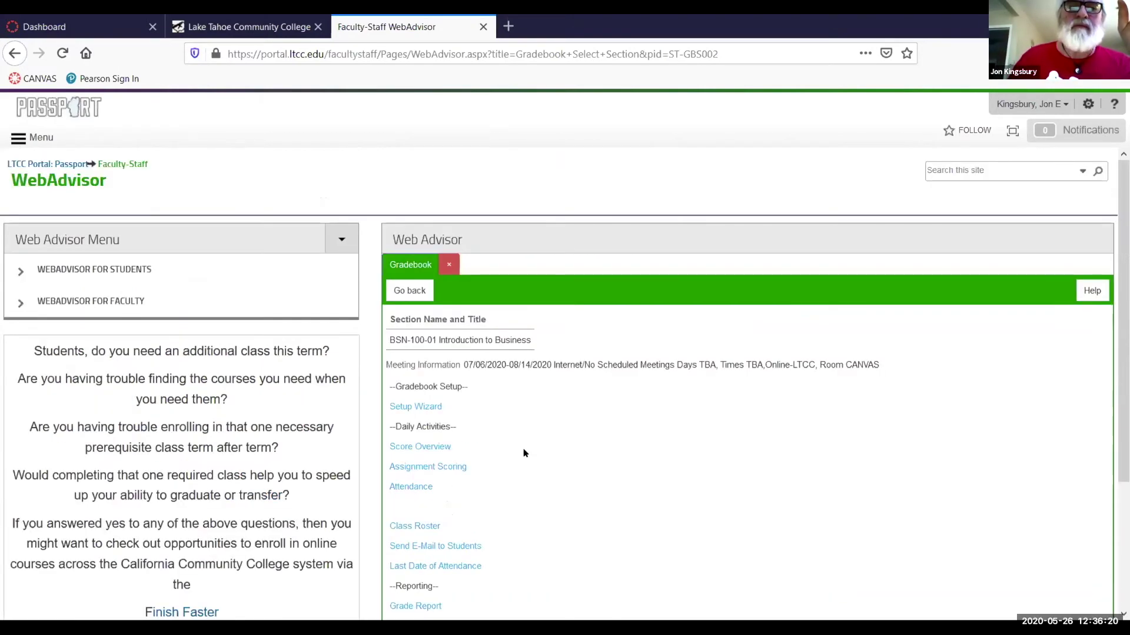
{"action": "left_click", "coordinate": [406, 287]}
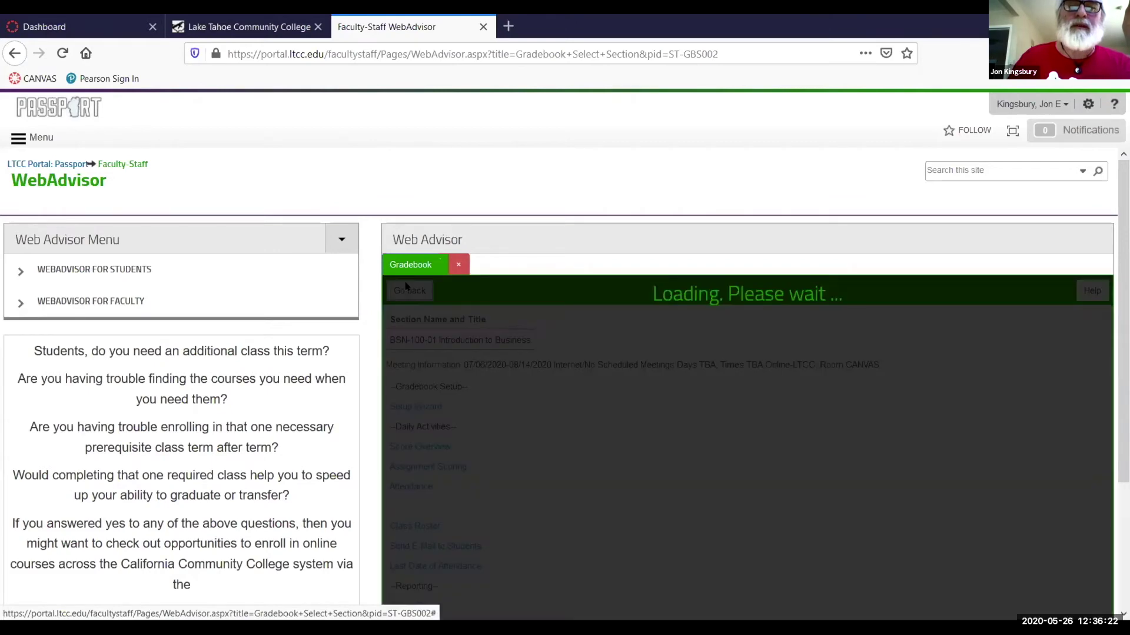
{"action": "left_click", "coordinate": [410, 192]}
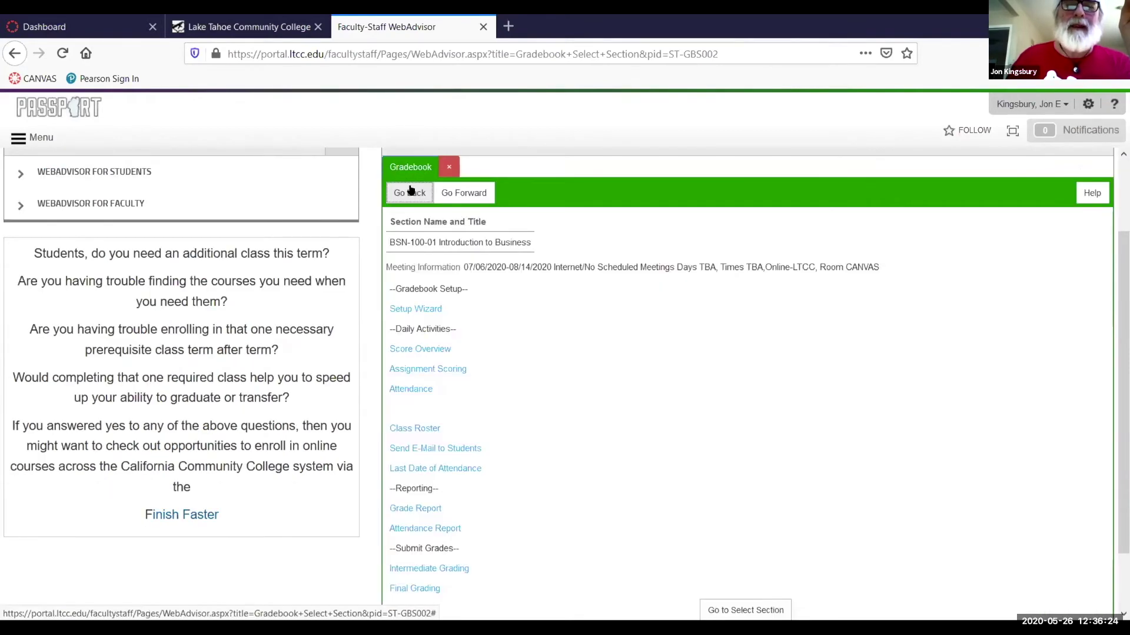
{"action": "left_click", "coordinate": [410, 192]}
Open the Winter 2020 section BSN-110B-01 Financial Accounting II that starts 01/07/20 and bring up its Assignment Scoring page
{"action": "scroll", "coordinate": [477, 365], "scroll_direction": "down", "scroll_amount": 3}
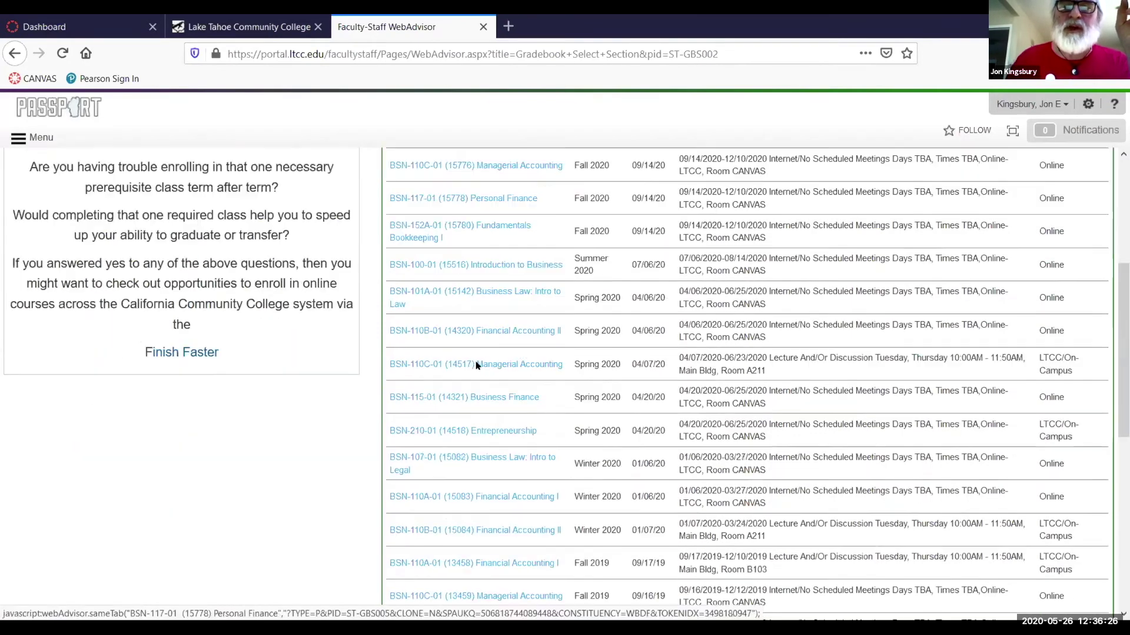
{"action": "scroll", "coordinate": [480, 369], "scroll_direction": "down", "scroll_amount": 2}
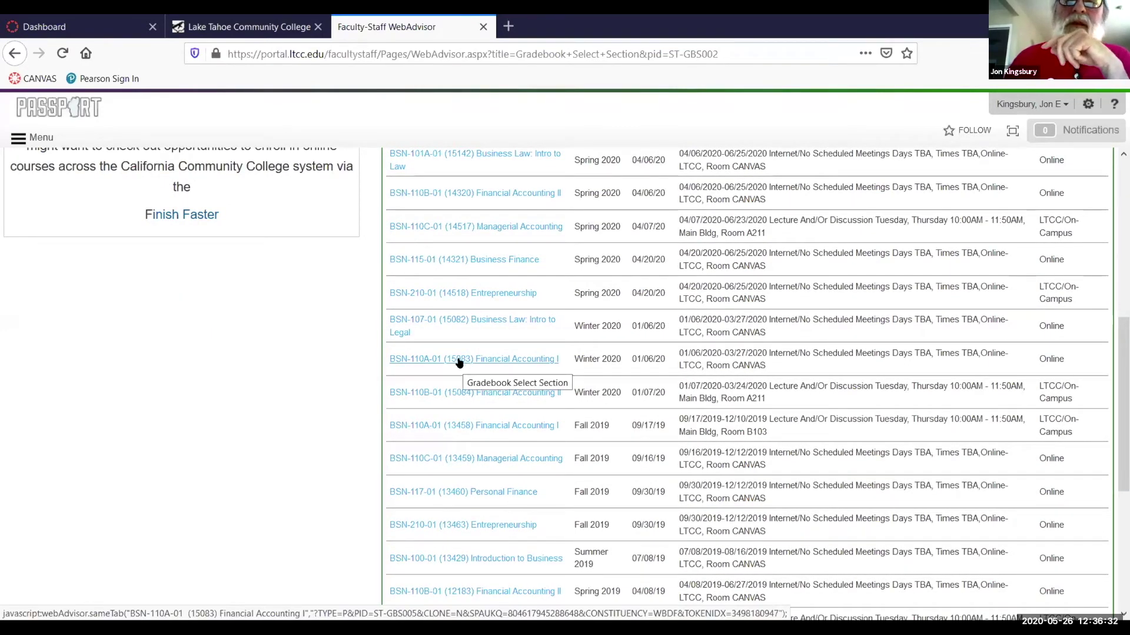
{"action": "left_click", "coordinate": [474, 392]}
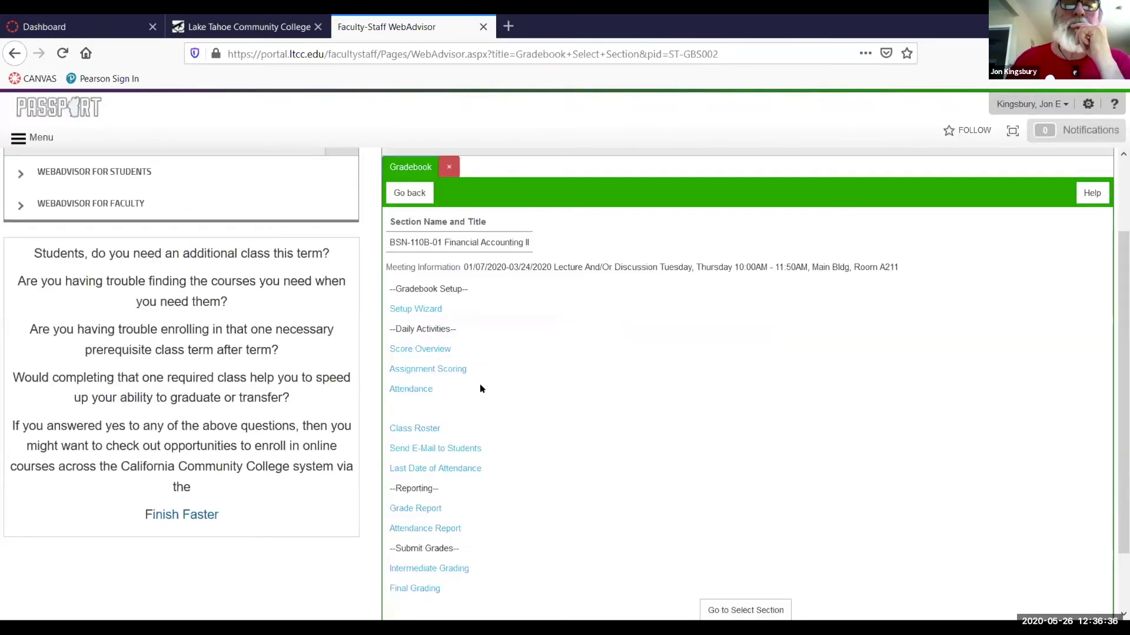
{"action": "scroll", "coordinate": [484, 386], "scroll_direction": "down", "scroll_amount": 2}
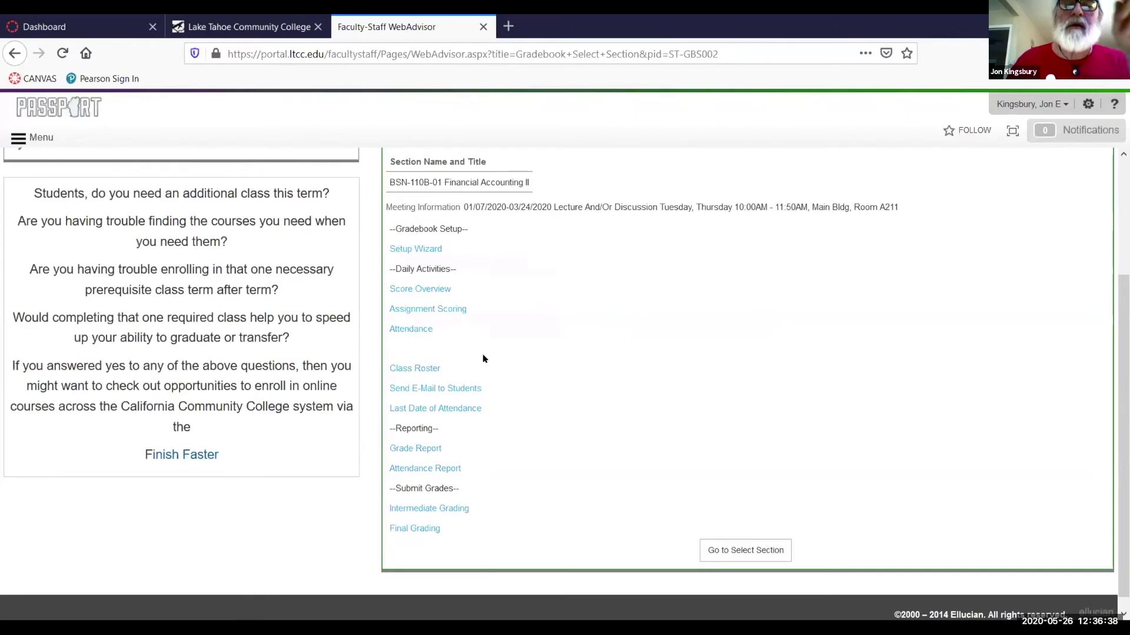
{"action": "left_click", "coordinate": [419, 309]}
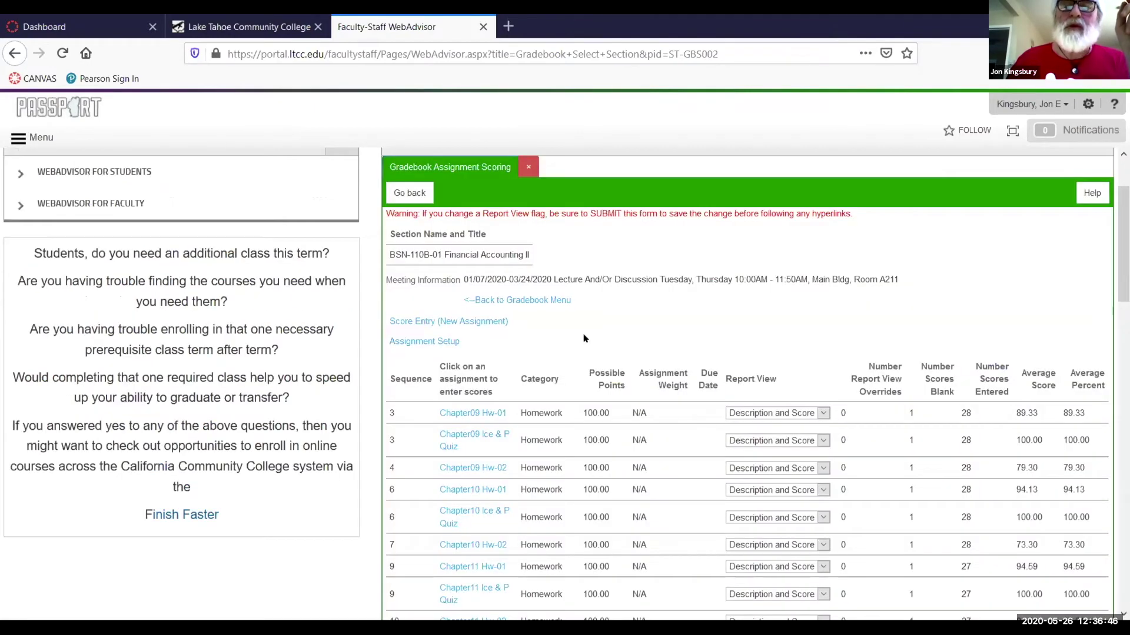
Examine the homework, quiz, case and project assignments on the Assignment Scoring page and return to the section's gradebook menu
{"action": "scroll", "coordinate": [584, 338], "scroll_direction": "down", "scroll_amount": 4}
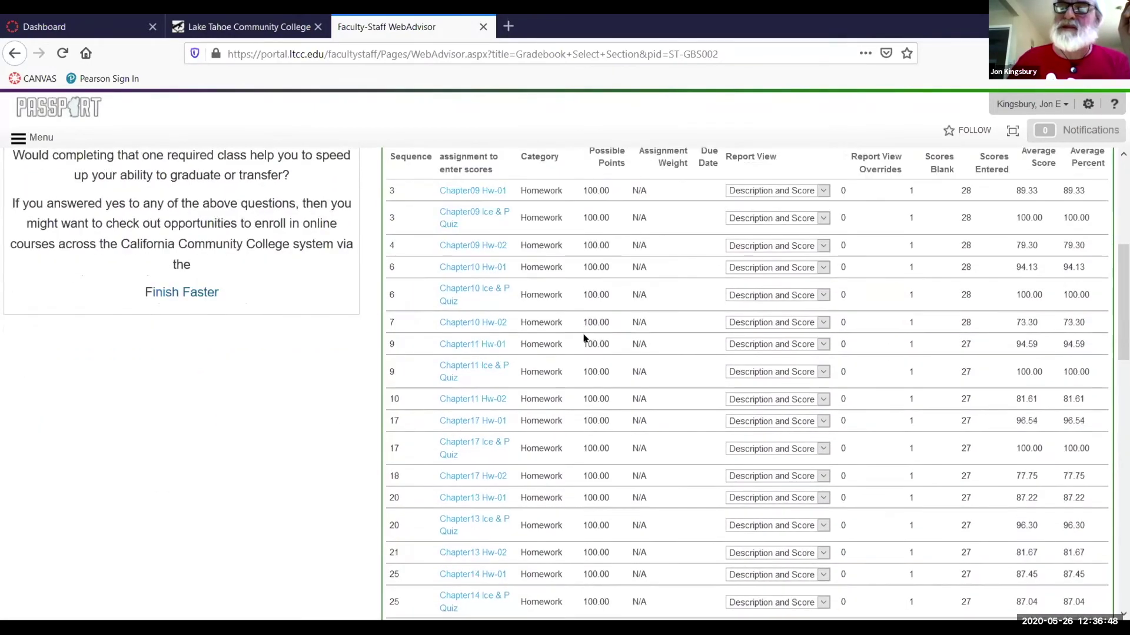
{"action": "scroll", "coordinate": [584, 338], "scroll_direction": "down", "scroll_amount": 2}
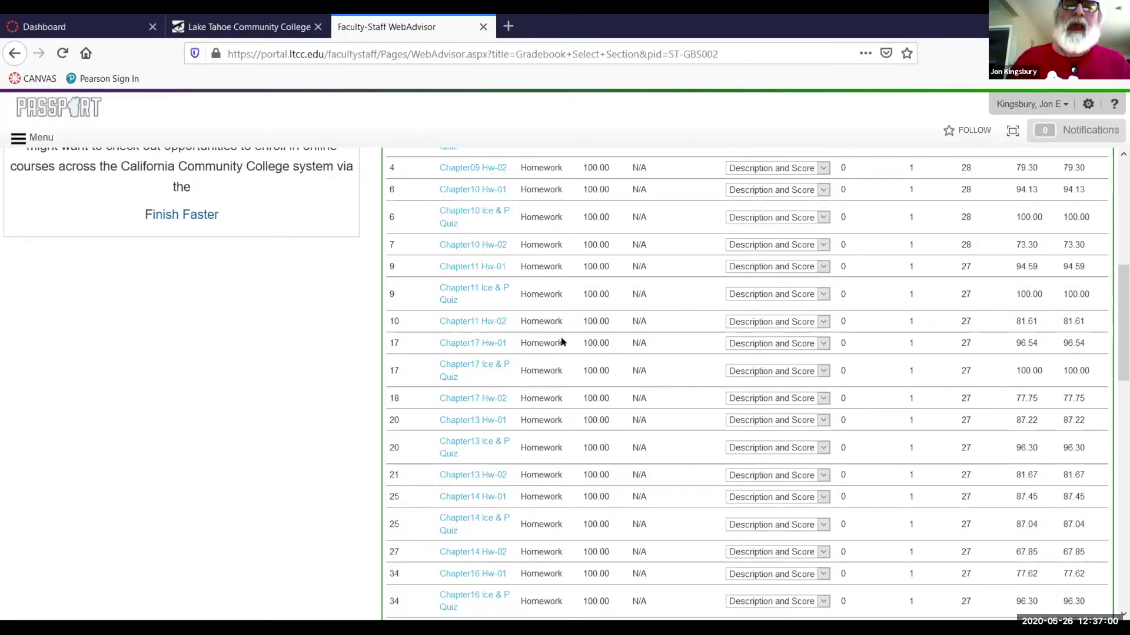
{"action": "scroll", "coordinate": [475, 286], "scroll_direction": "down", "scroll_amount": 2}
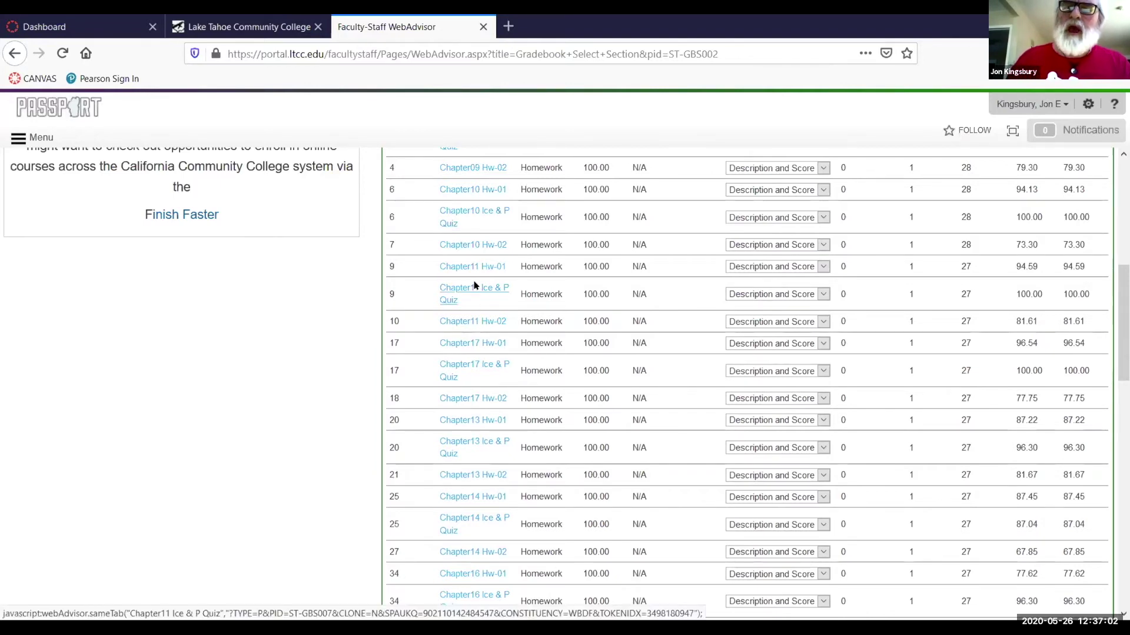
{"action": "scroll", "coordinate": [479, 295], "scroll_direction": "down", "scroll_amount": 3}
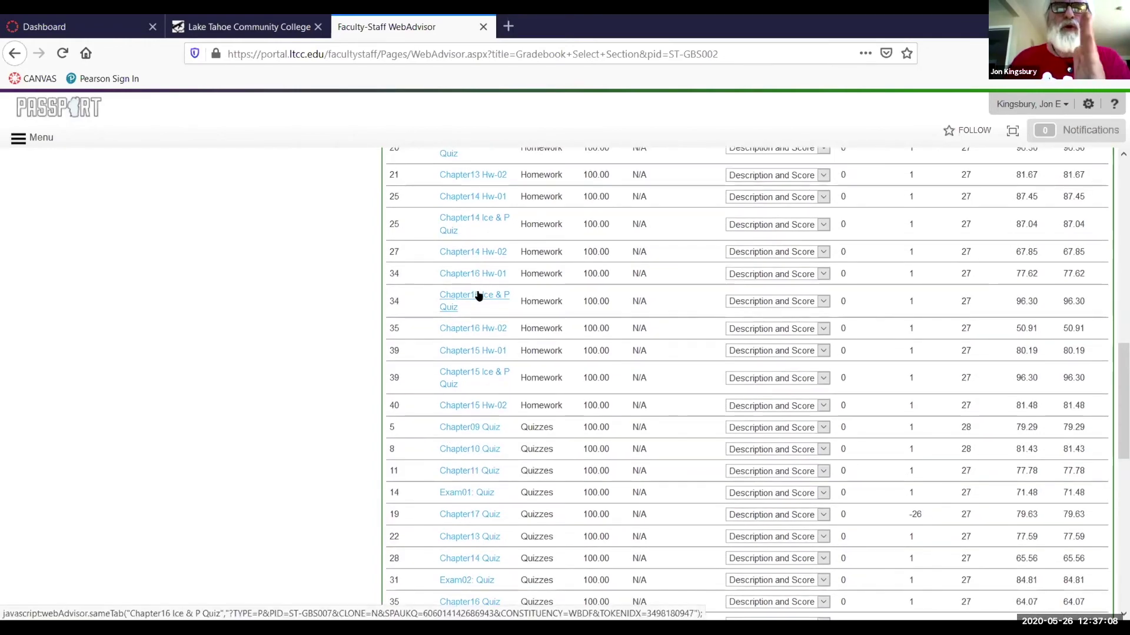
{"action": "scroll", "coordinate": [479, 296], "scroll_direction": "down", "scroll_amount": 4}
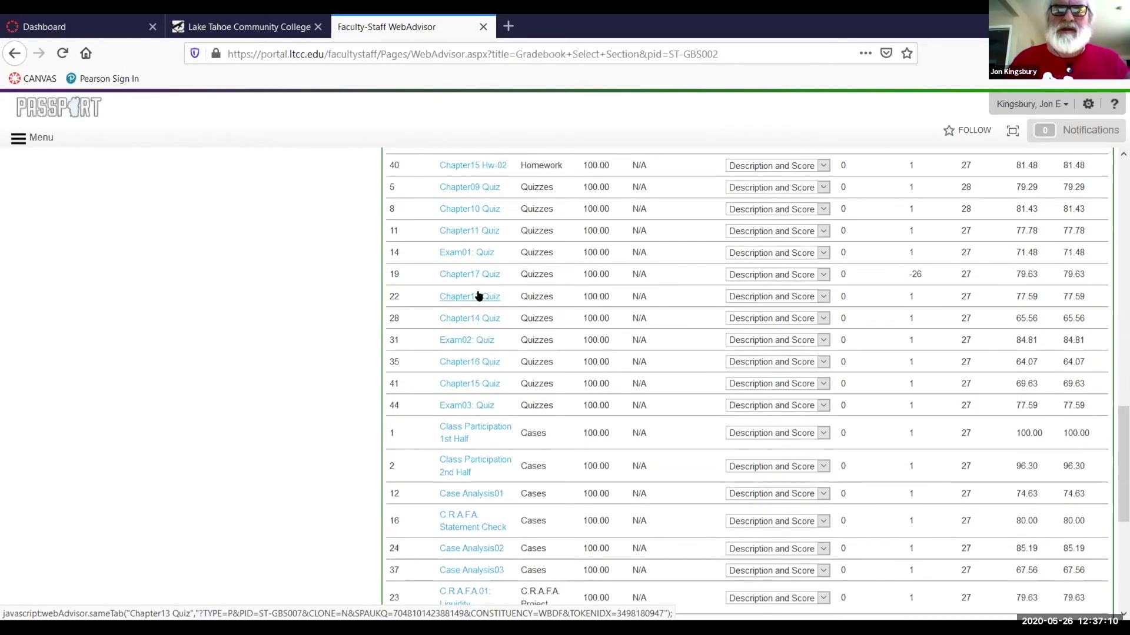
{"action": "scroll", "coordinate": [479, 295], "scroll_direction": "down", "scroll_amount": 3}
{"action": "scroll", "coordinate": [480, 294], "scroll_direction": "up", "scroll_amount": 15}
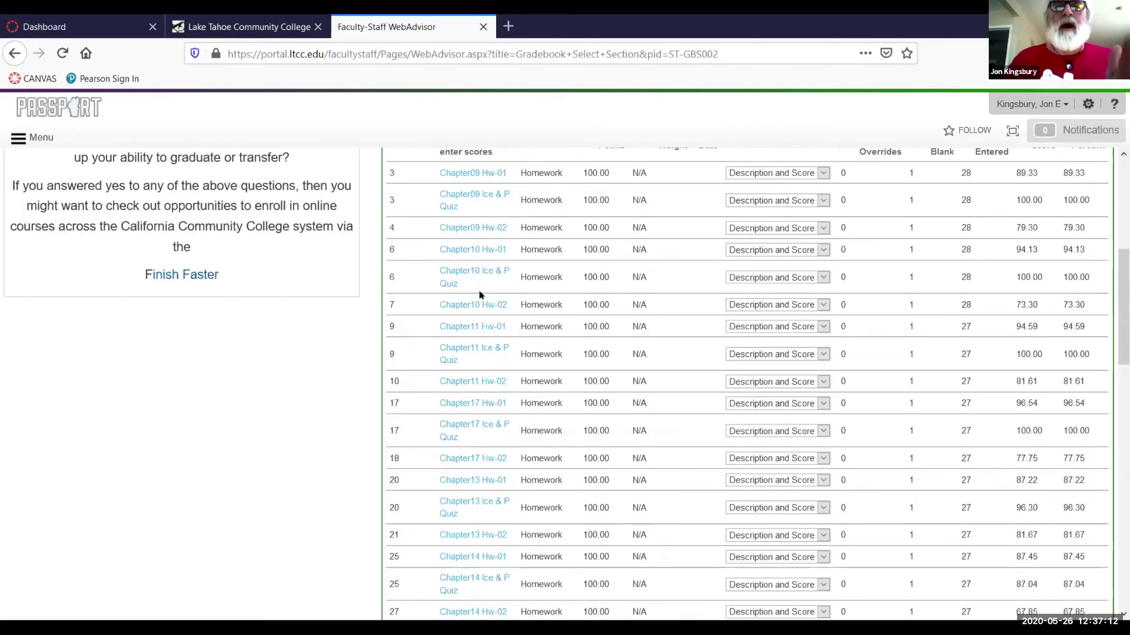
{"action": "scroll", "coordinate": [479, 294], "scroll_direction": "up", "scroll_amount": 5}
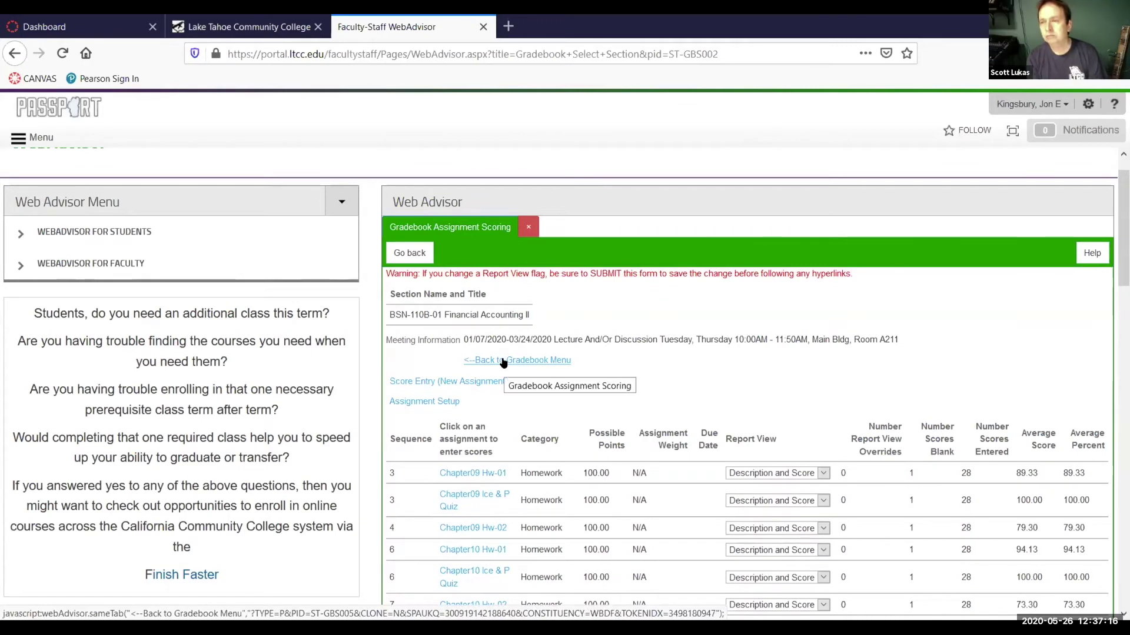
{"action": "left_click", "coordinate": [503, 360]}
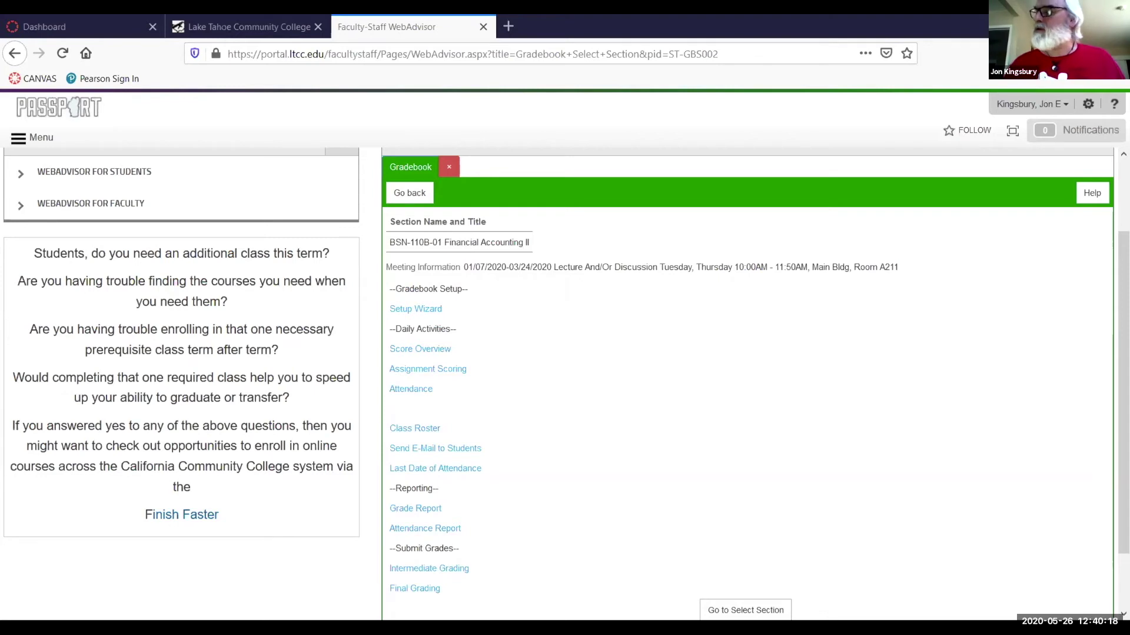
Switch to 110A Final Course Grades CANVAS.xlsx in Excel and examine the exported final score columns at the far end of the sheet
{"action": "key", "text": "alt+Tab"}
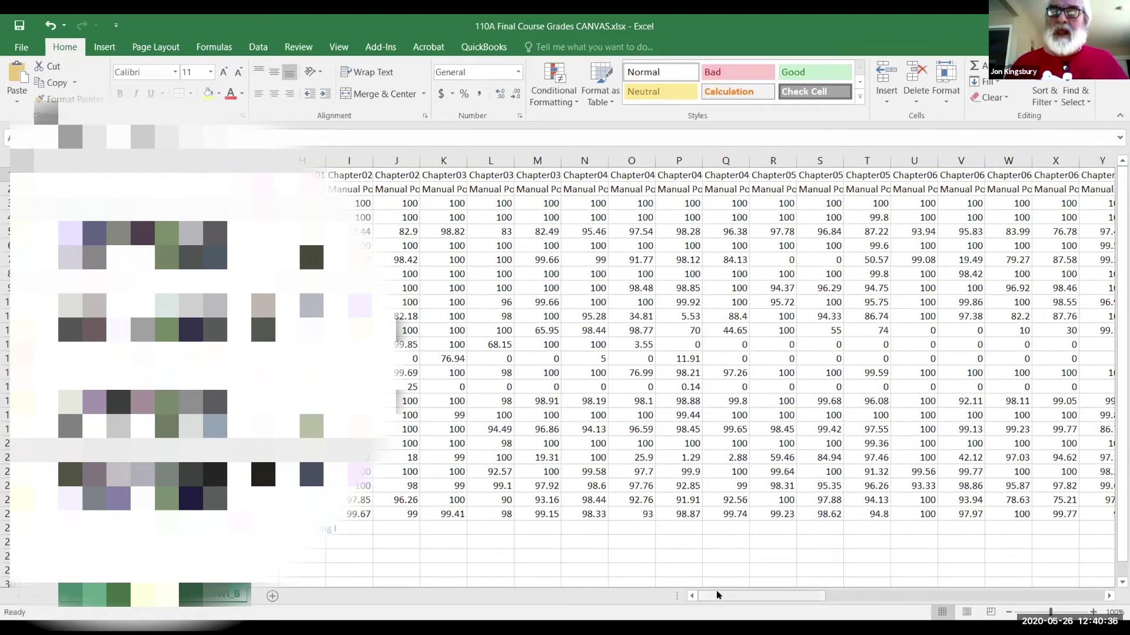
{"action": "left_click", "coordinate": [1047, 597]}
{"action": "left_click", "coordinate": [1087, 597]}
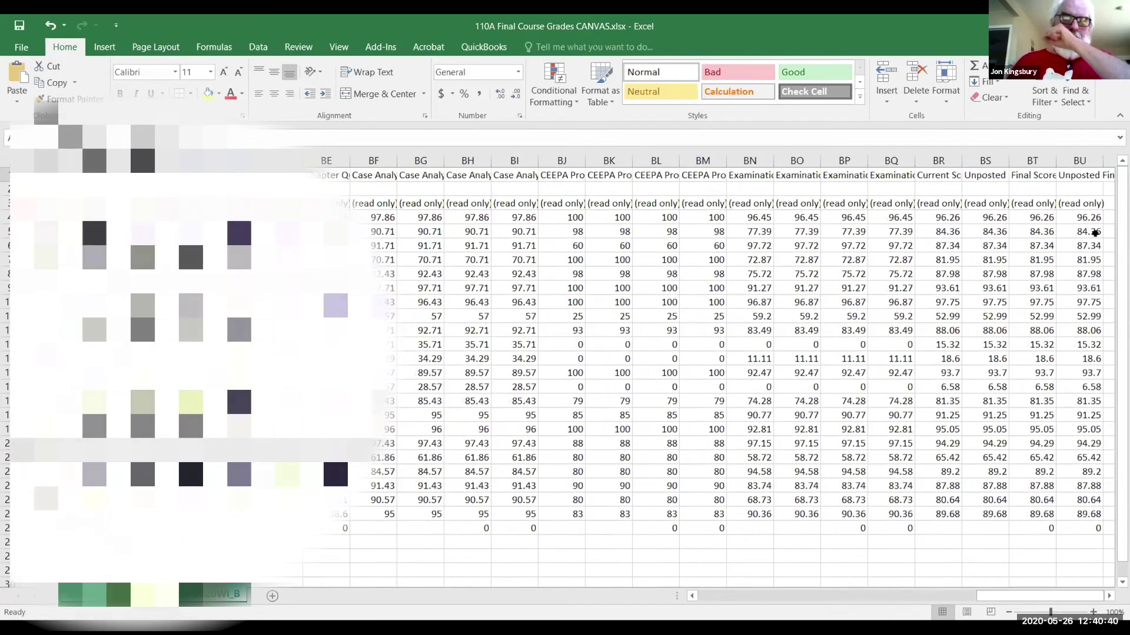
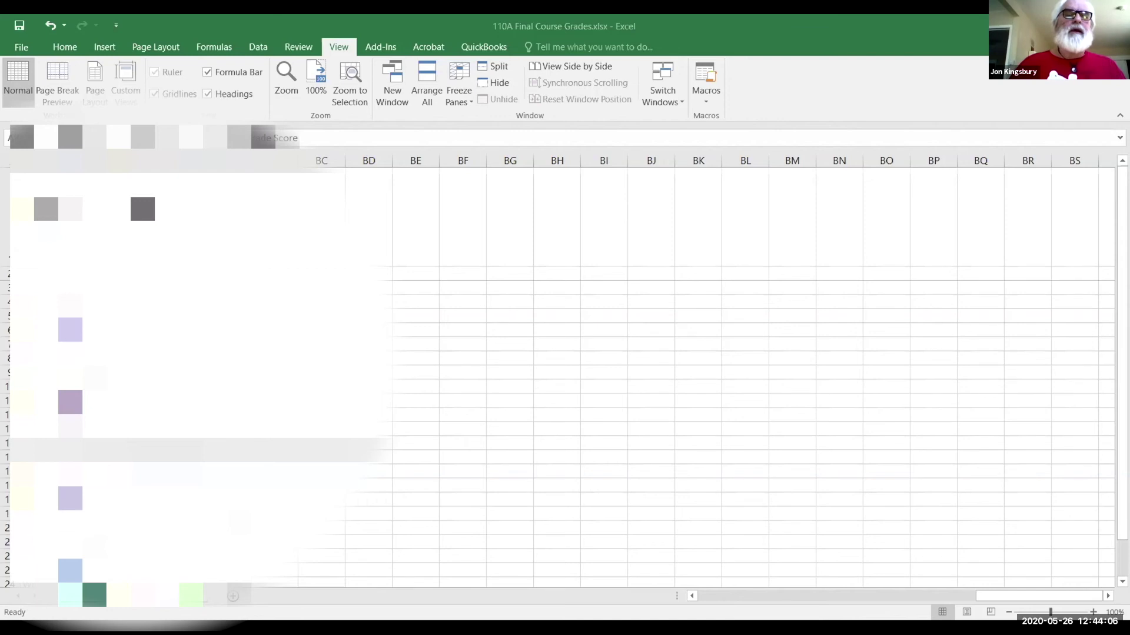
In 110A Final Course Grades.xlsx, step back through the header cells to examine the weighted category scores, Final Course Grade Score and Final Course Letter Grade
{"action": "key", "text": "Right"}
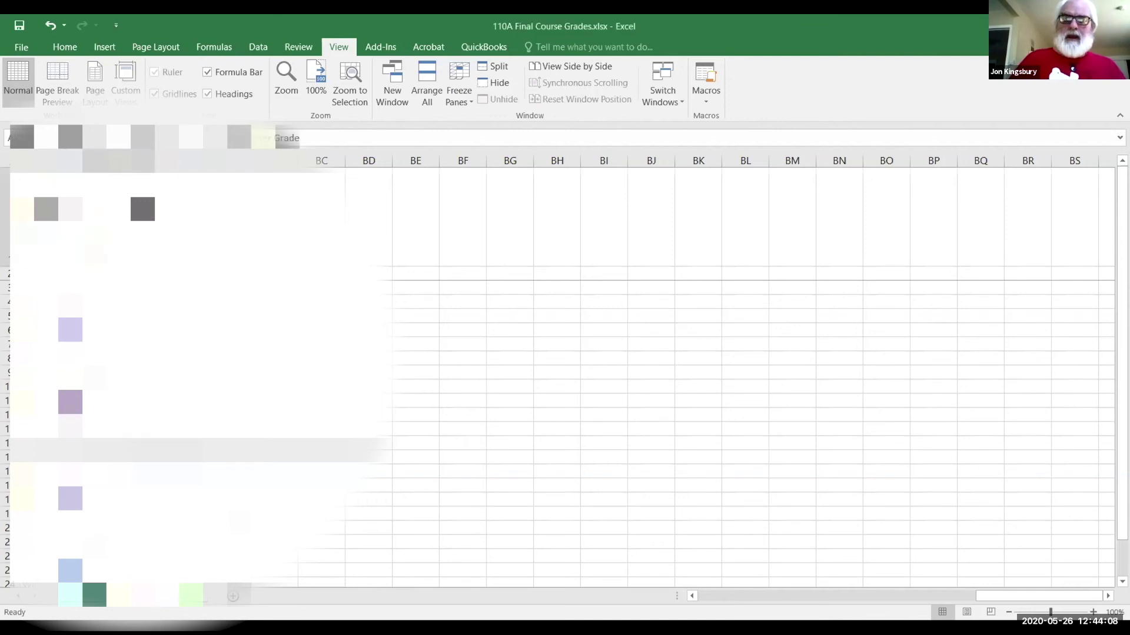
{"action": "key", "text": "Left"}
{"action": "key", "text": "Left"}
{"action": "key", "text": "Left"}
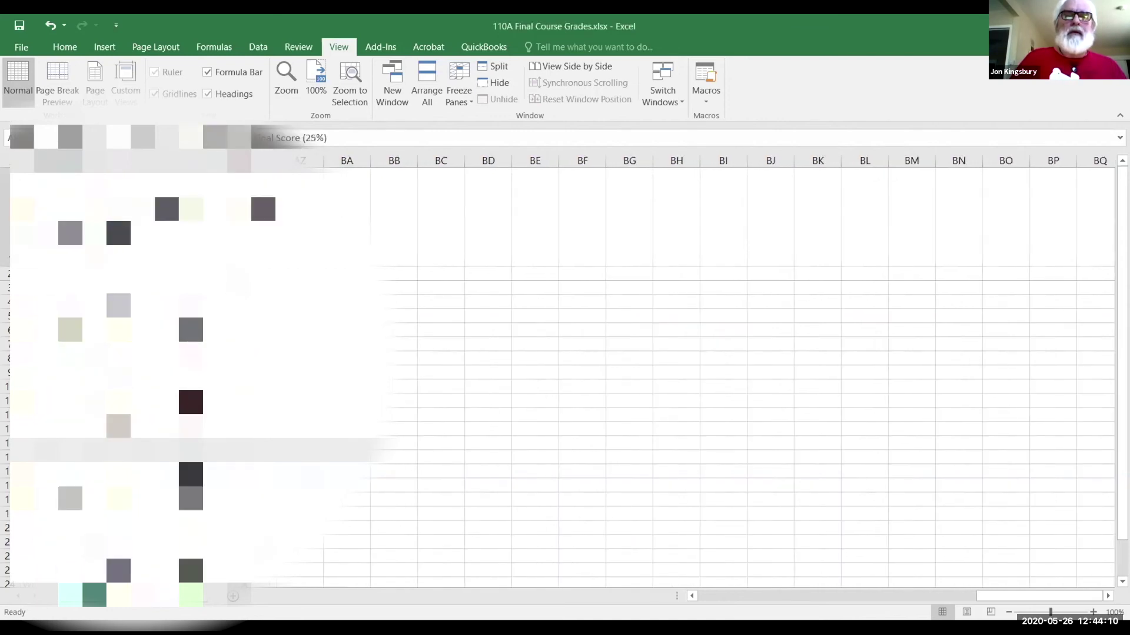
{"action": "key", "text": "Left"}
{"action": "key", "text": "Left"}
{"action": "key", "text": "Left"}
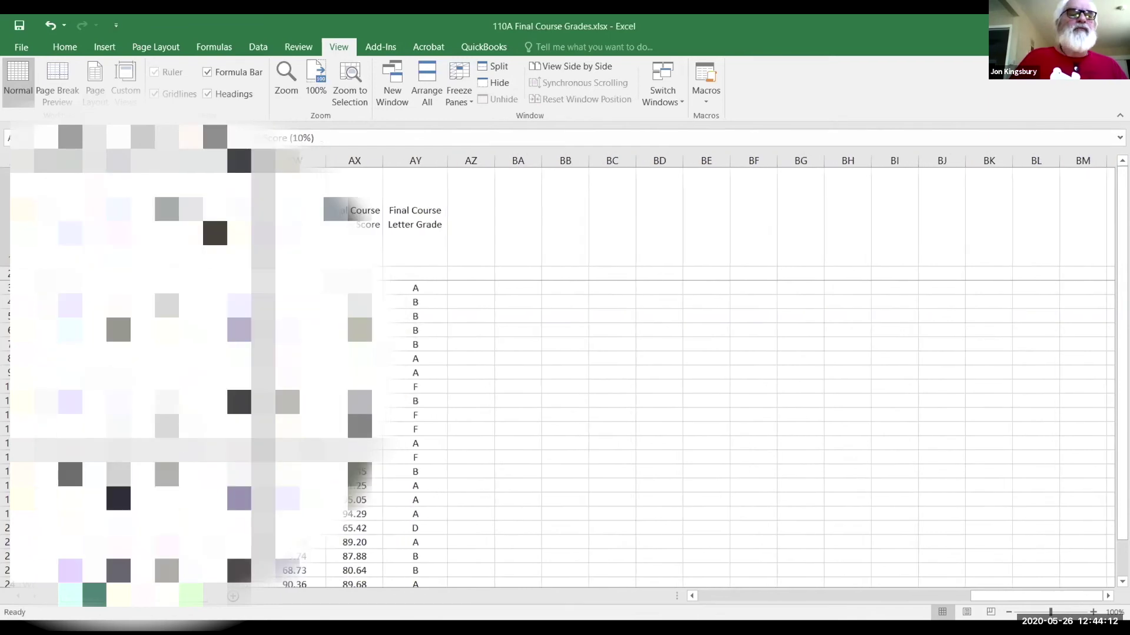
{"action": "key", "text": "Left"}
{"action": "key", "text": "Right"}
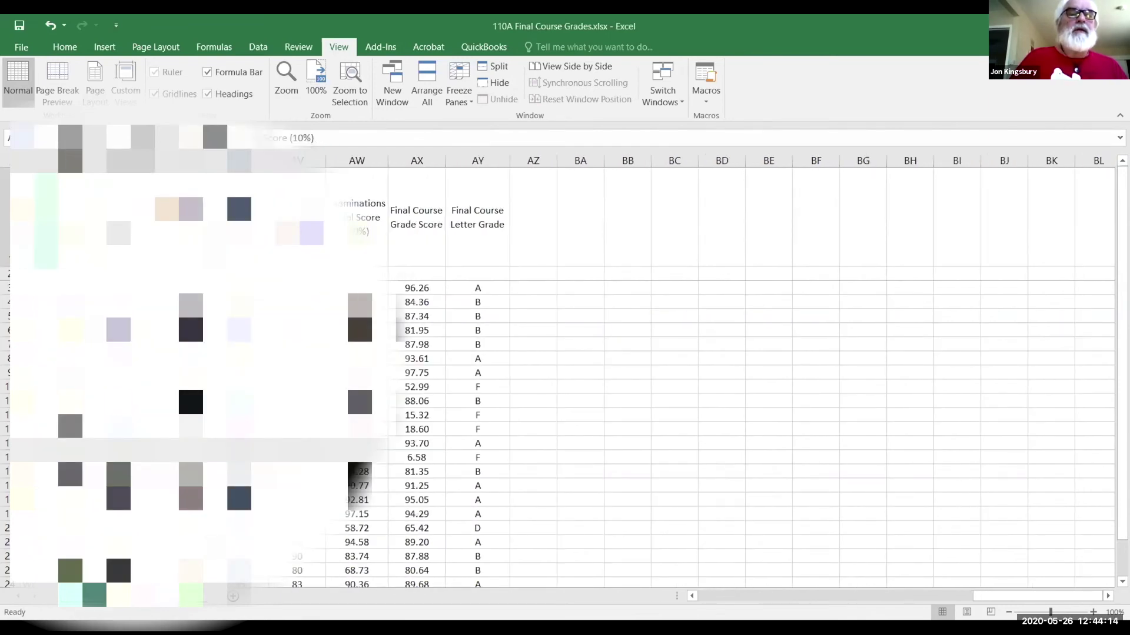